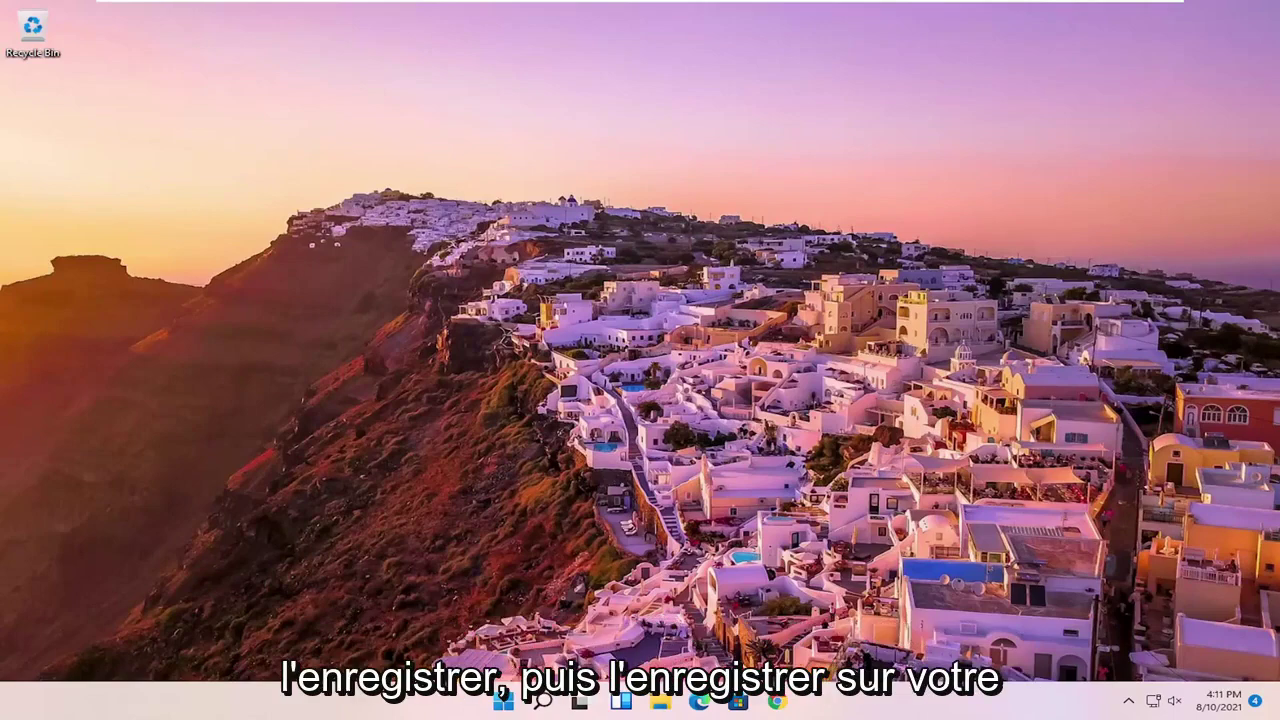
Find and open Voice Recorder, allow it to access the microphone, and reposition its window on the desktop.
click(543, 703)
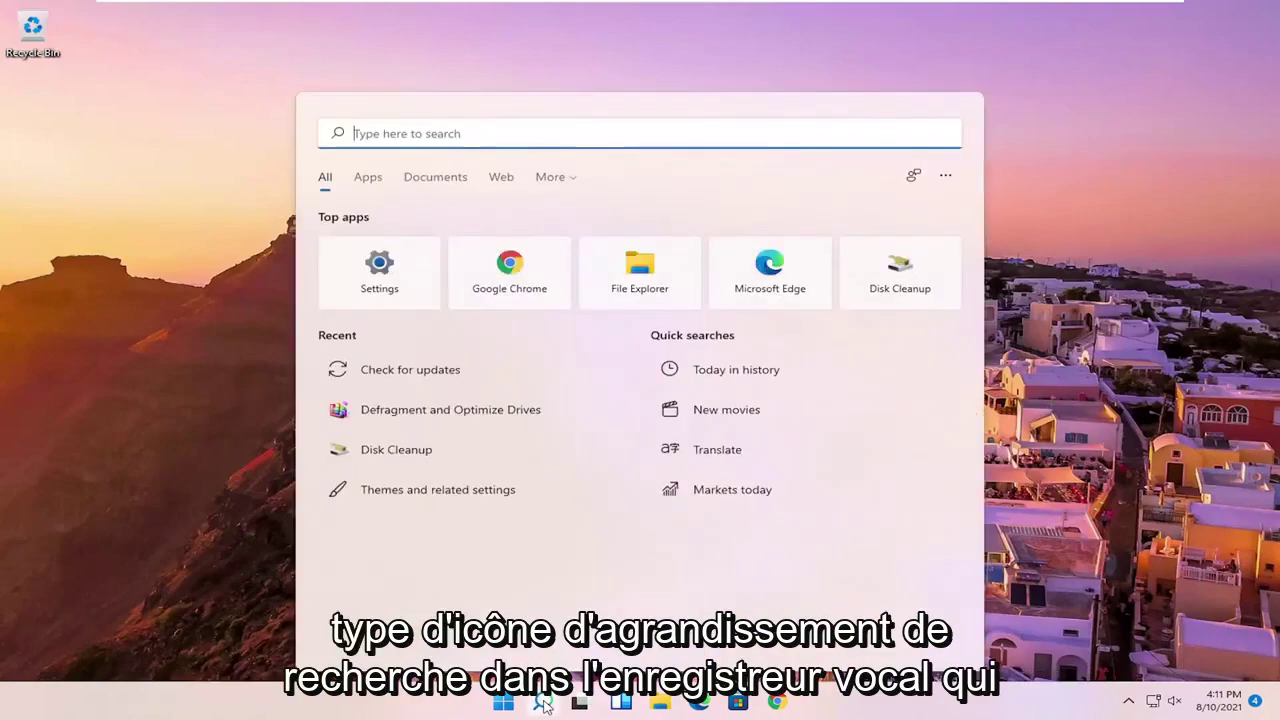
text(voice recorder)
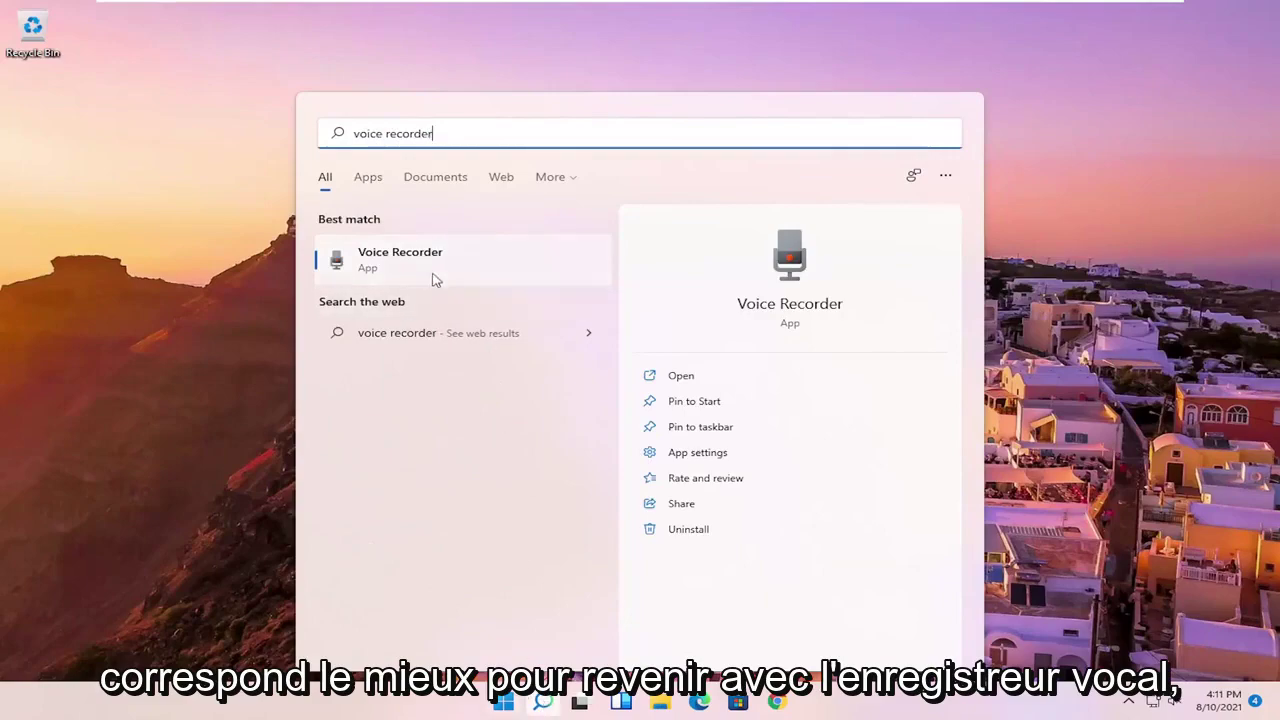
click(430, 266)
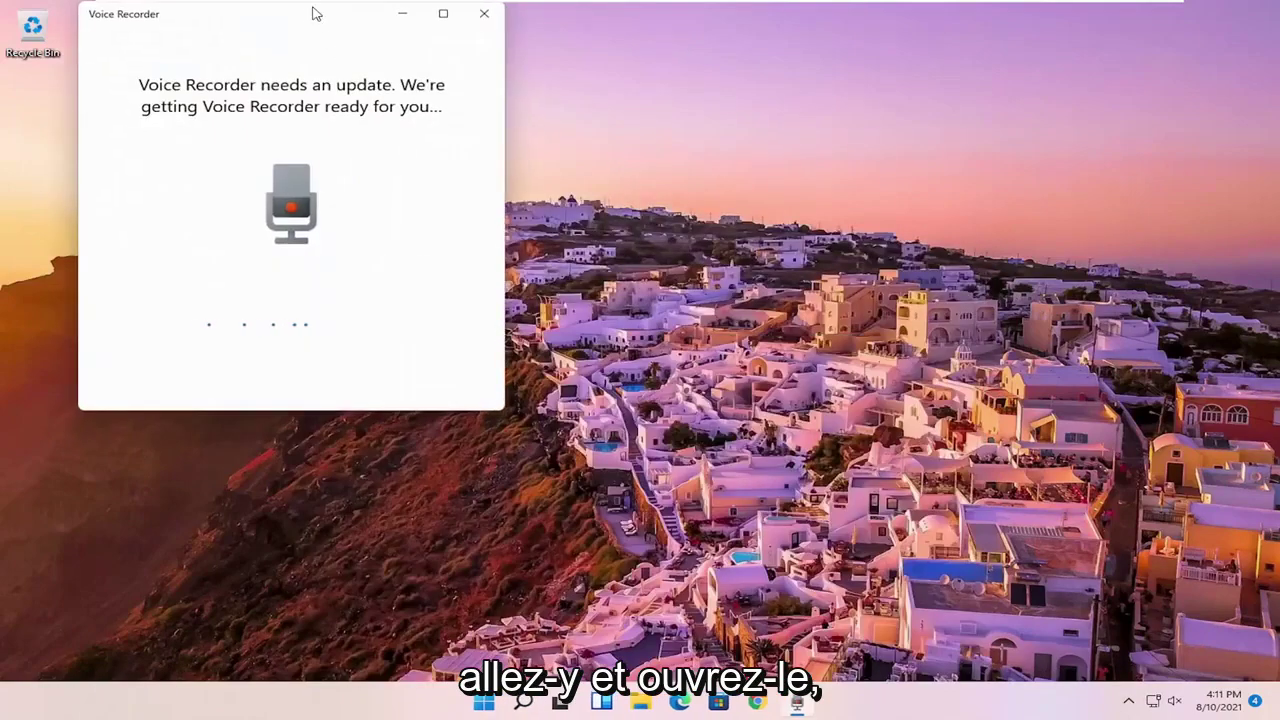
drag(312, 13, 620, 100)
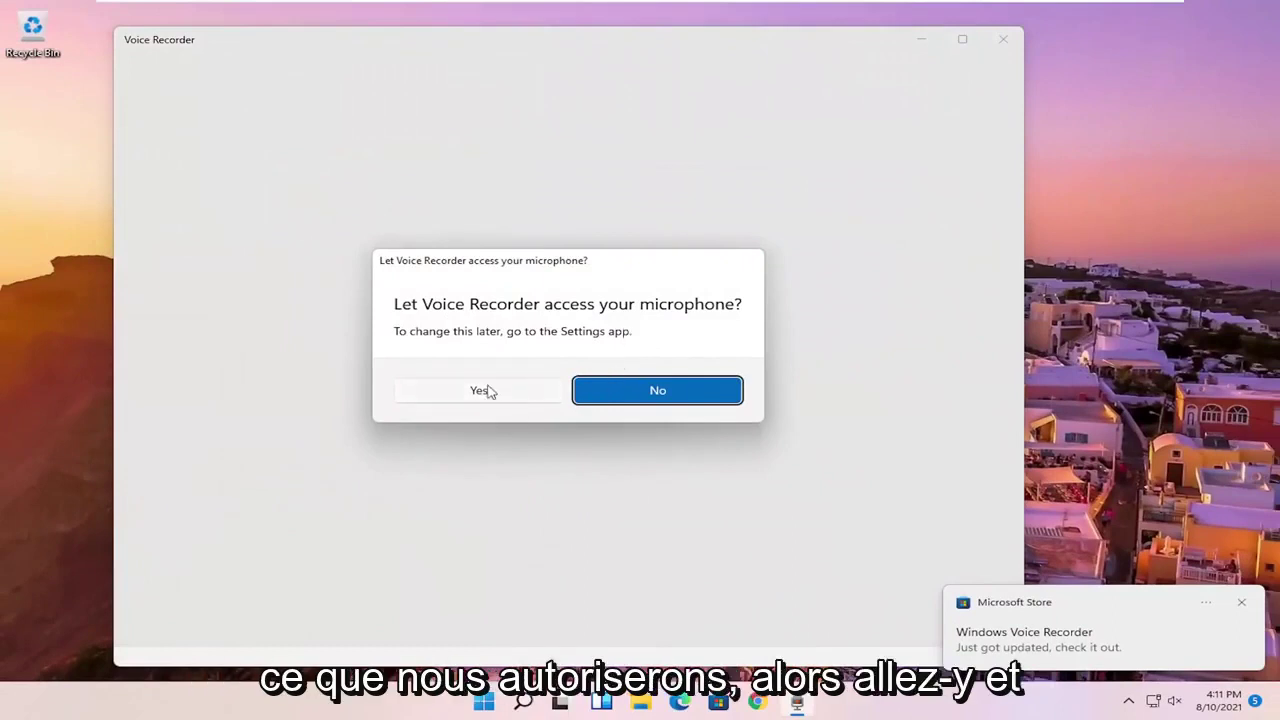
click(464, 406)
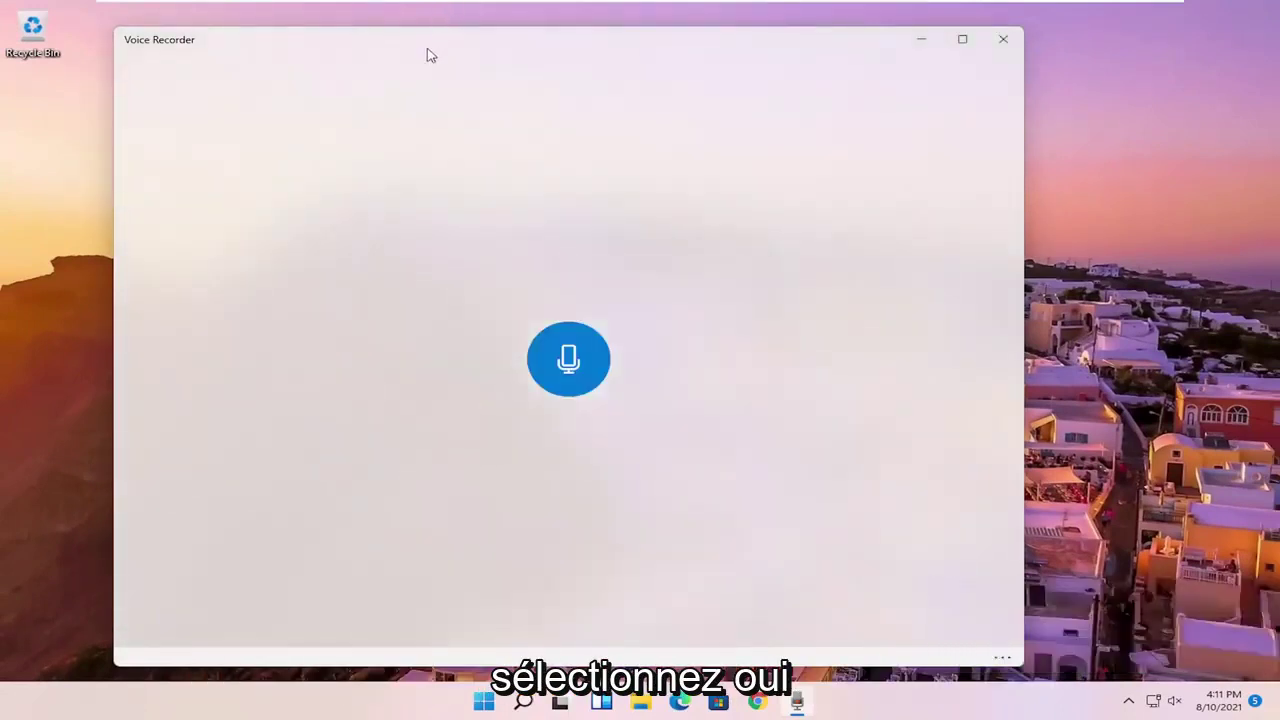
drag(489, 57, 545, 52)
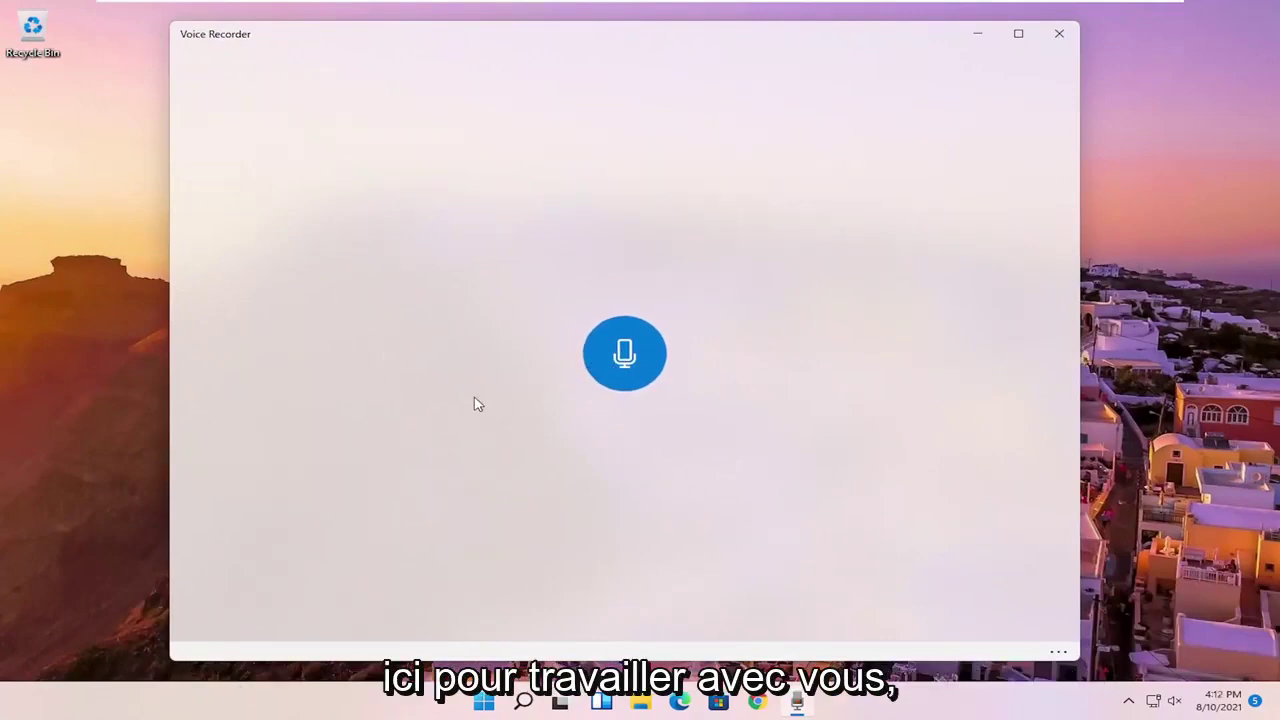
Record a 13-second voice clip with pauses and markers at 00:08, 00:10 and 00:11, and stop the recording.
click(619, 354)
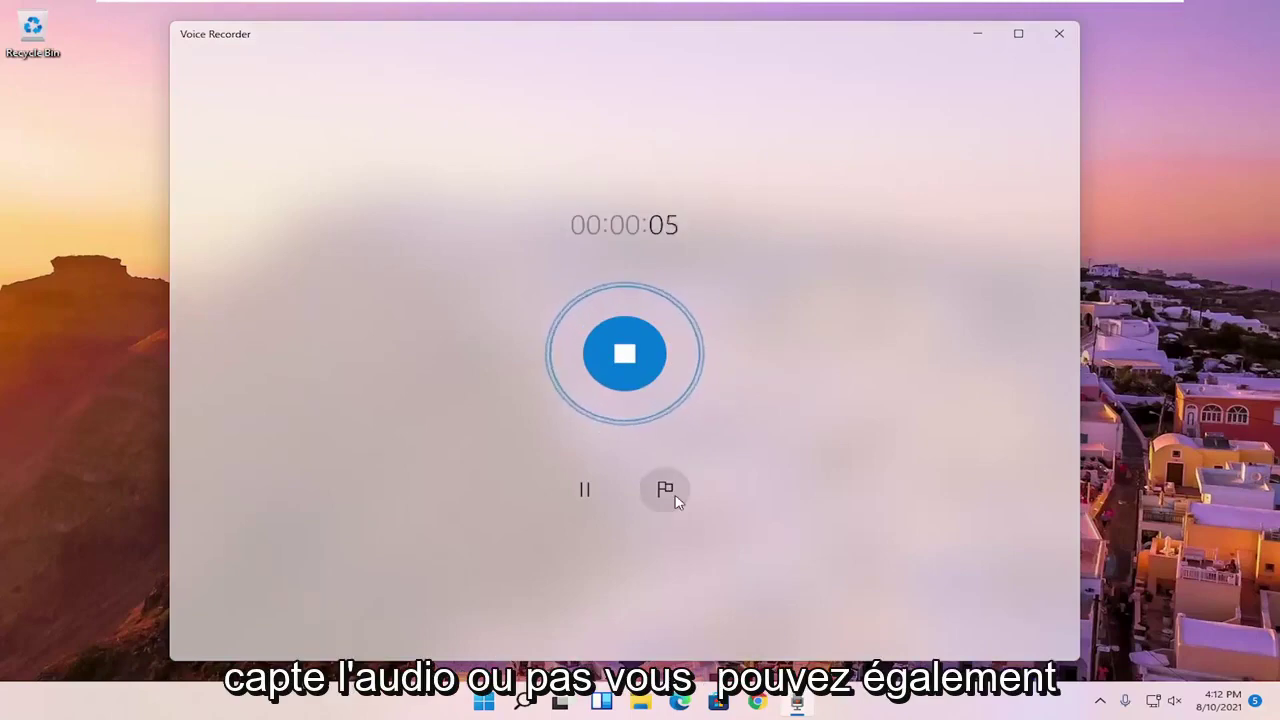
click(587, 499)
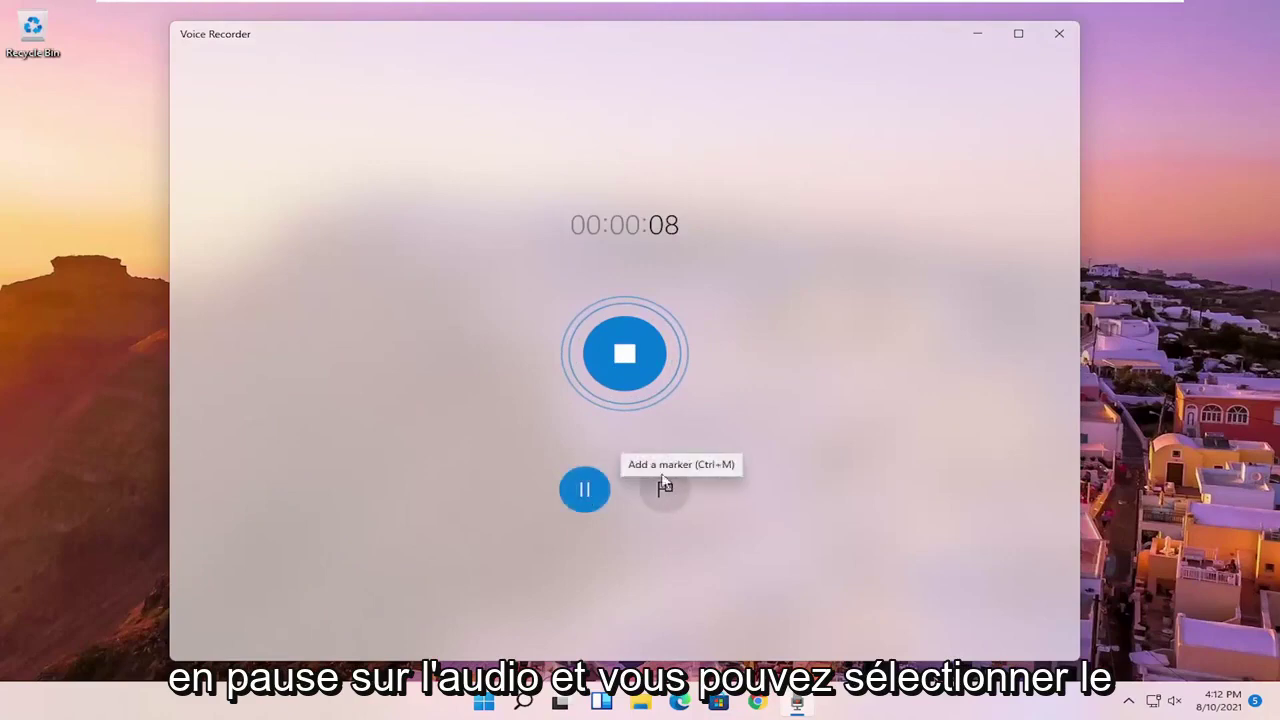
click(665, 492)
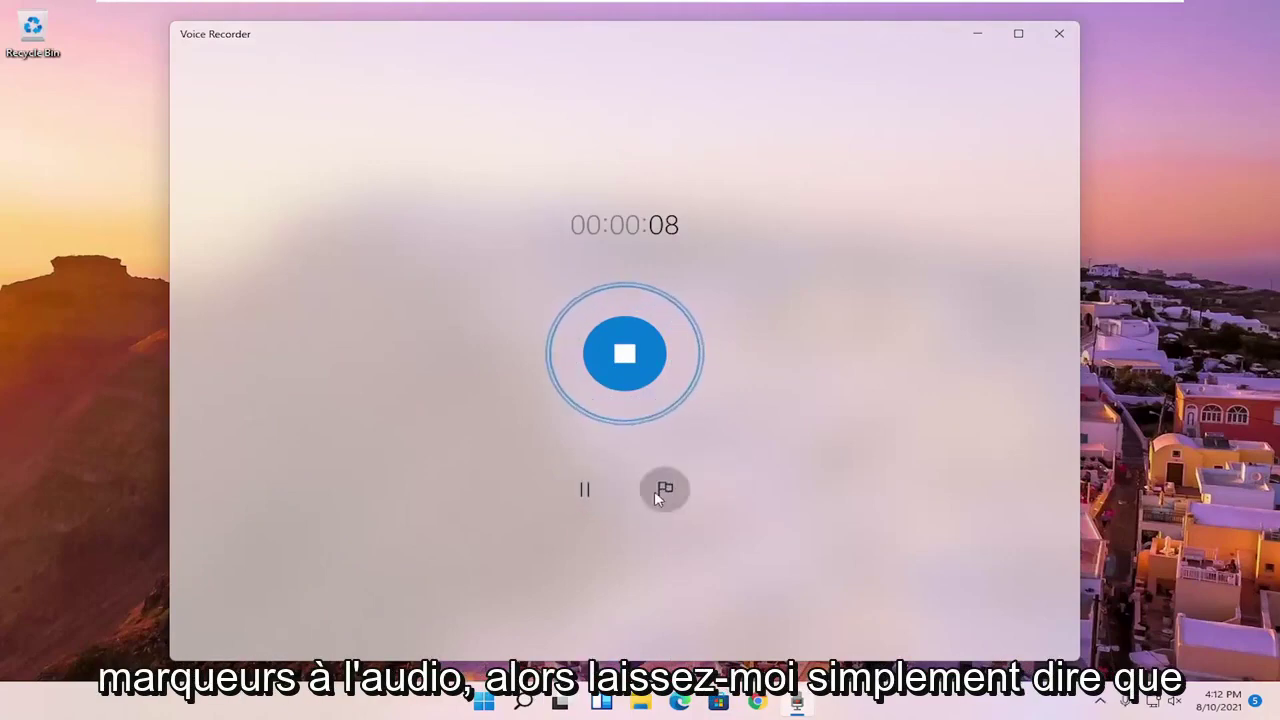
click(665, 492)
click(665, 492)
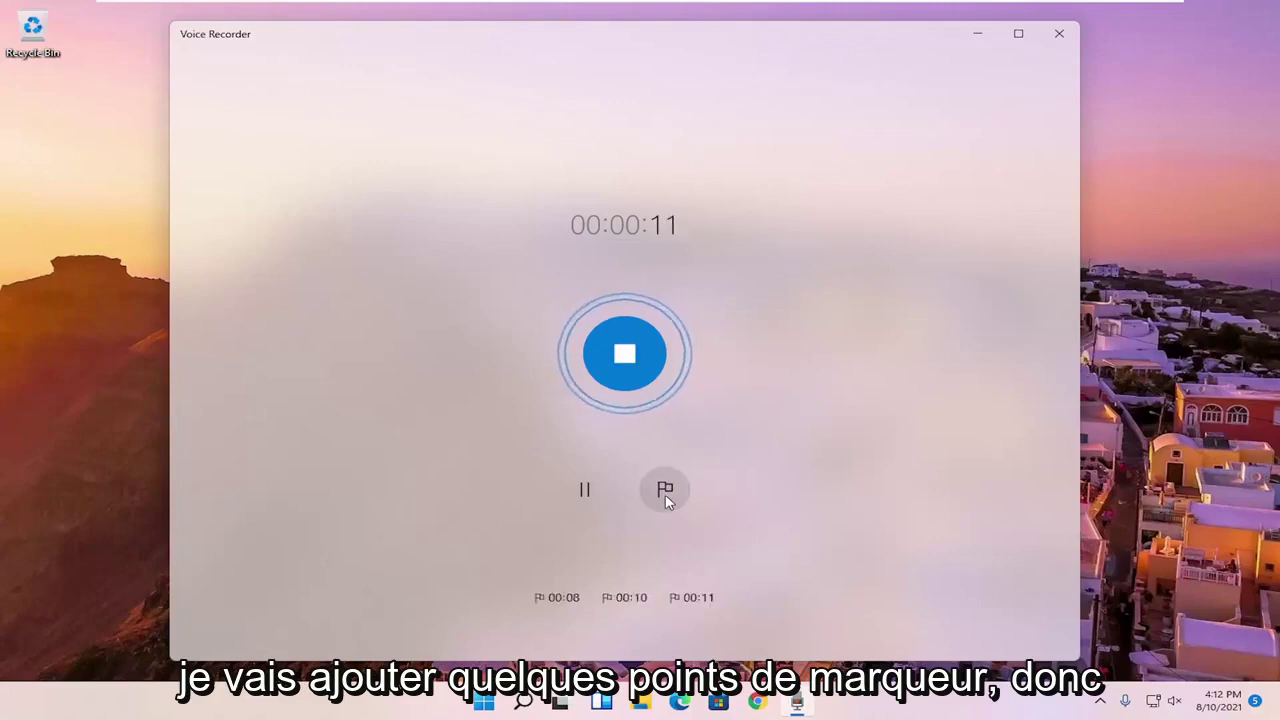
click(586, 495)
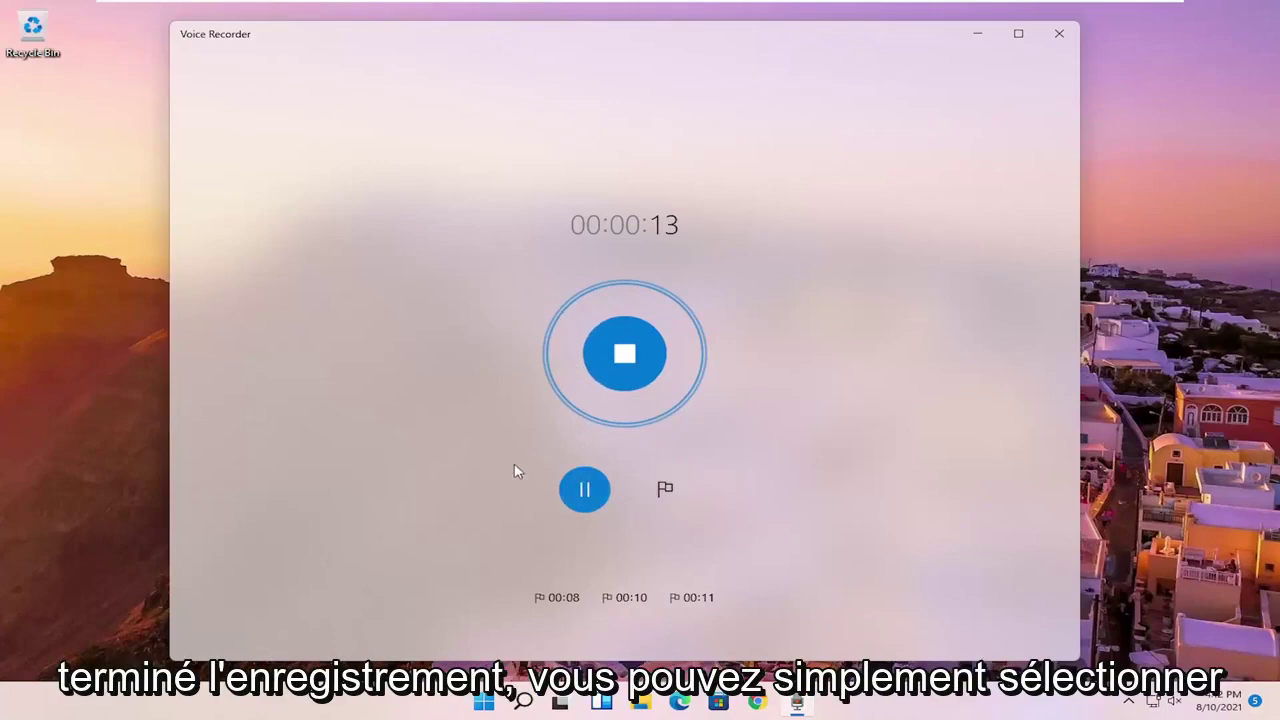
click(620, 358)
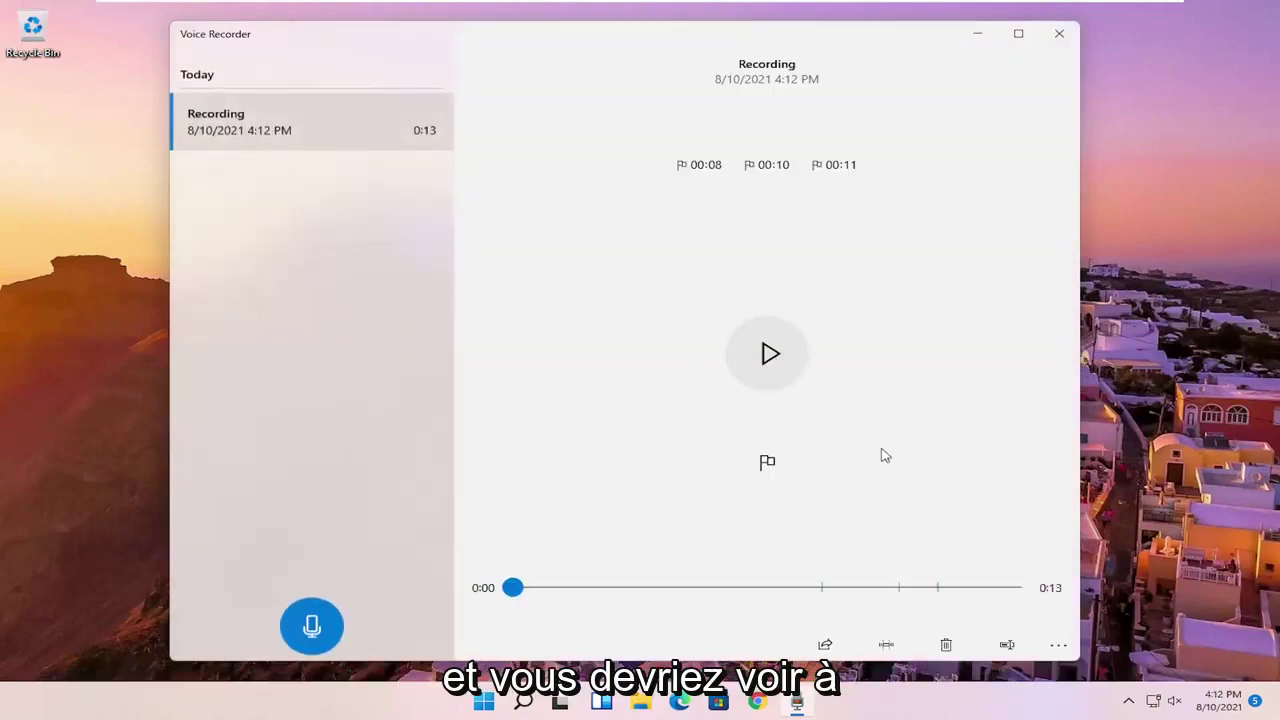
Play back the recording briefly and jump to its 00:11, 00:10 and 00:08 markers.
click(768, 362)
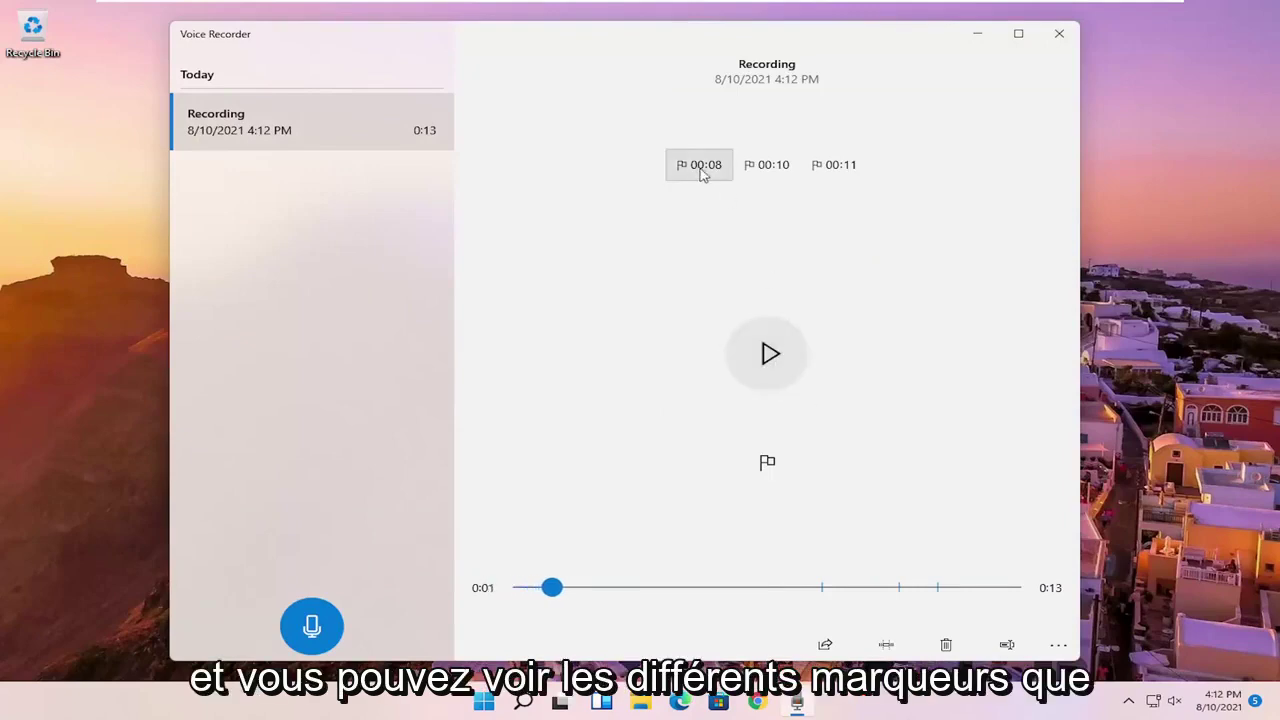
click(835, 168)
click(770, 166)
click(692, 168)
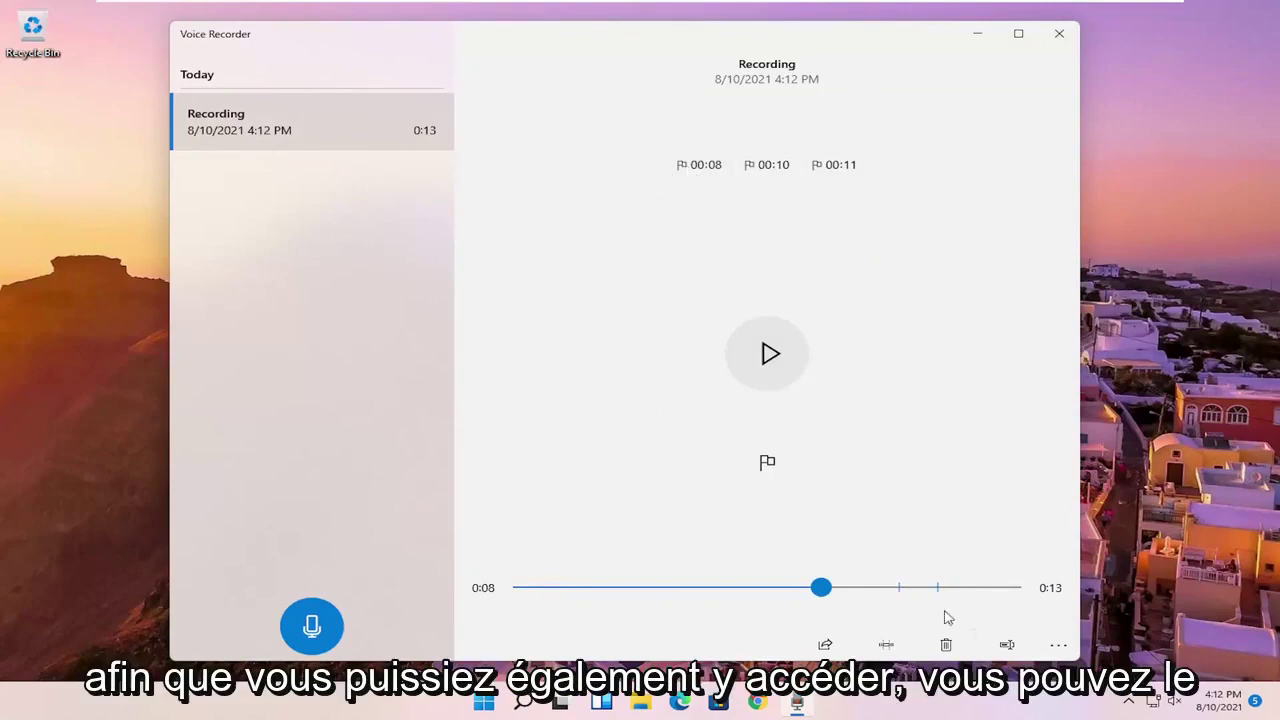
Examine the sharing options for the recording, including the nearby sharing choices, and close them without sharing.
click(825, 645)
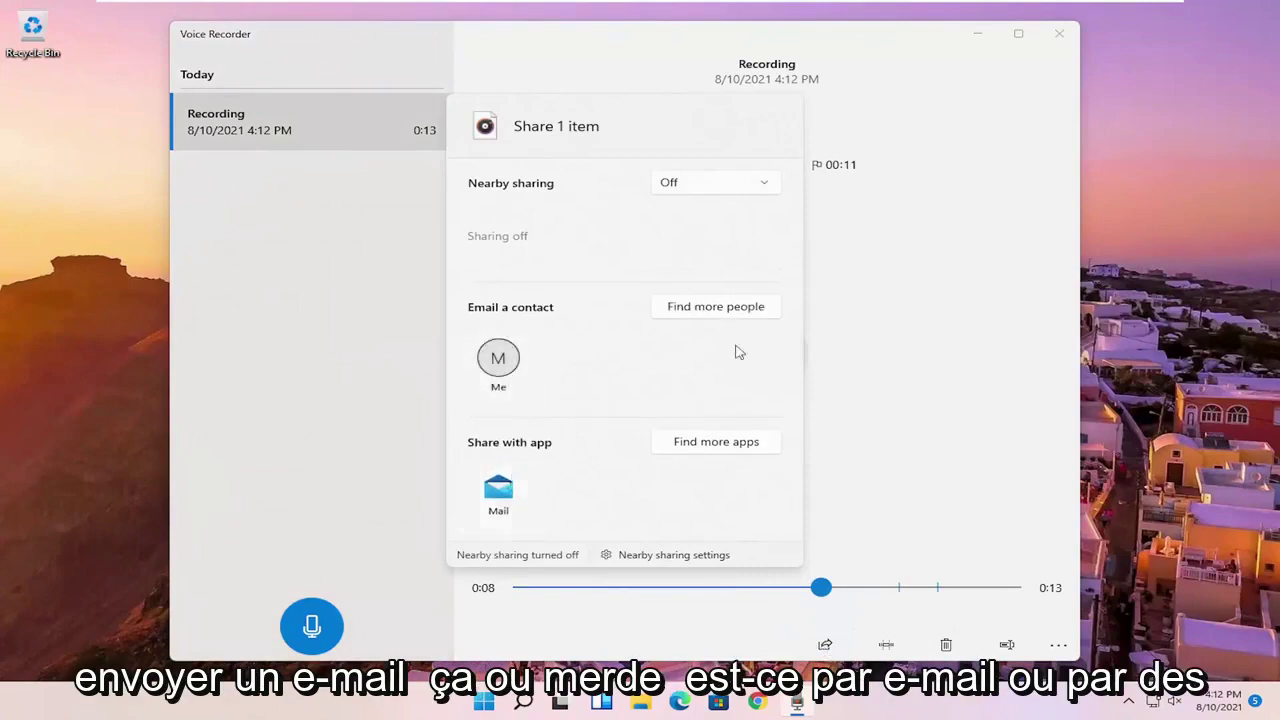
click(703, 185)
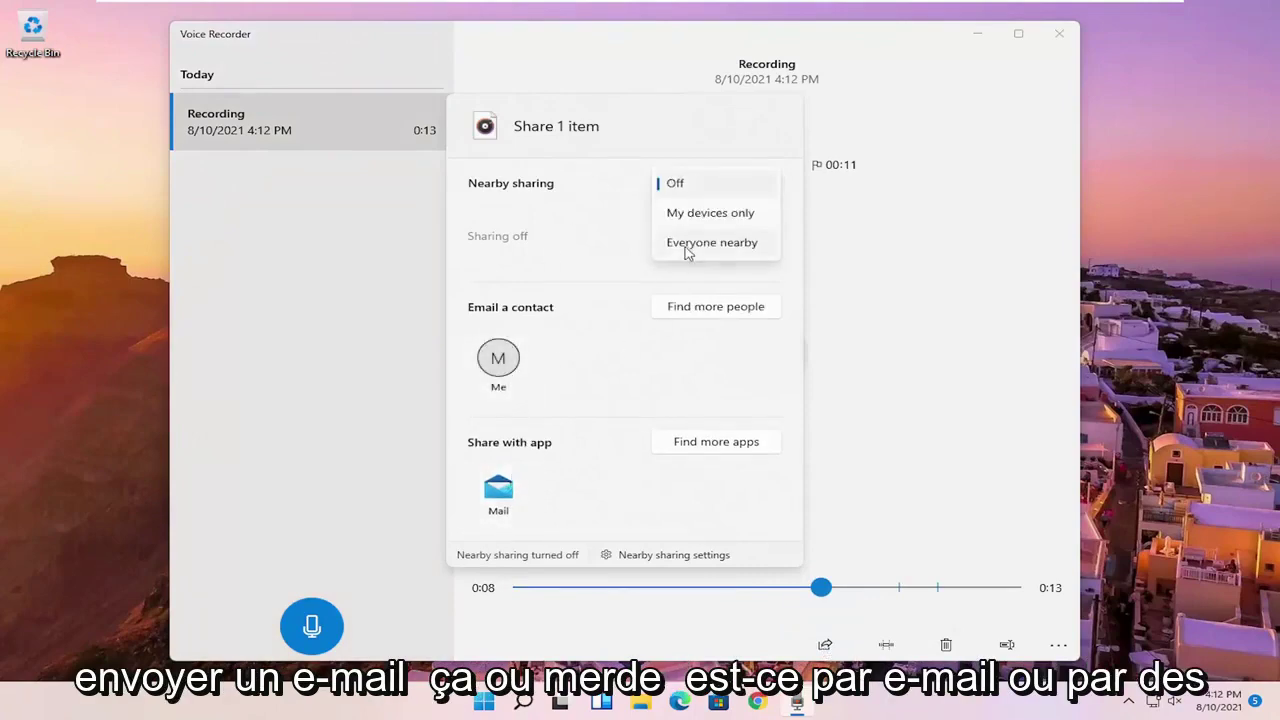
click(911, 398)
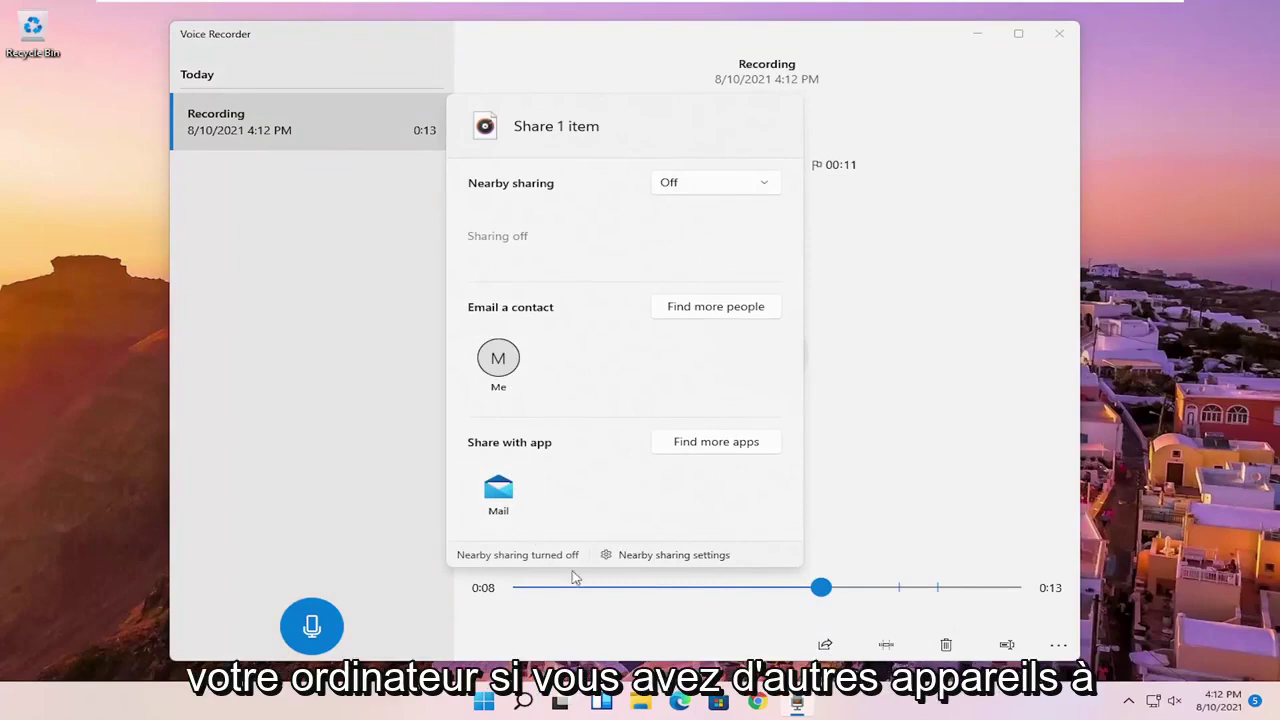
click(312, 456)
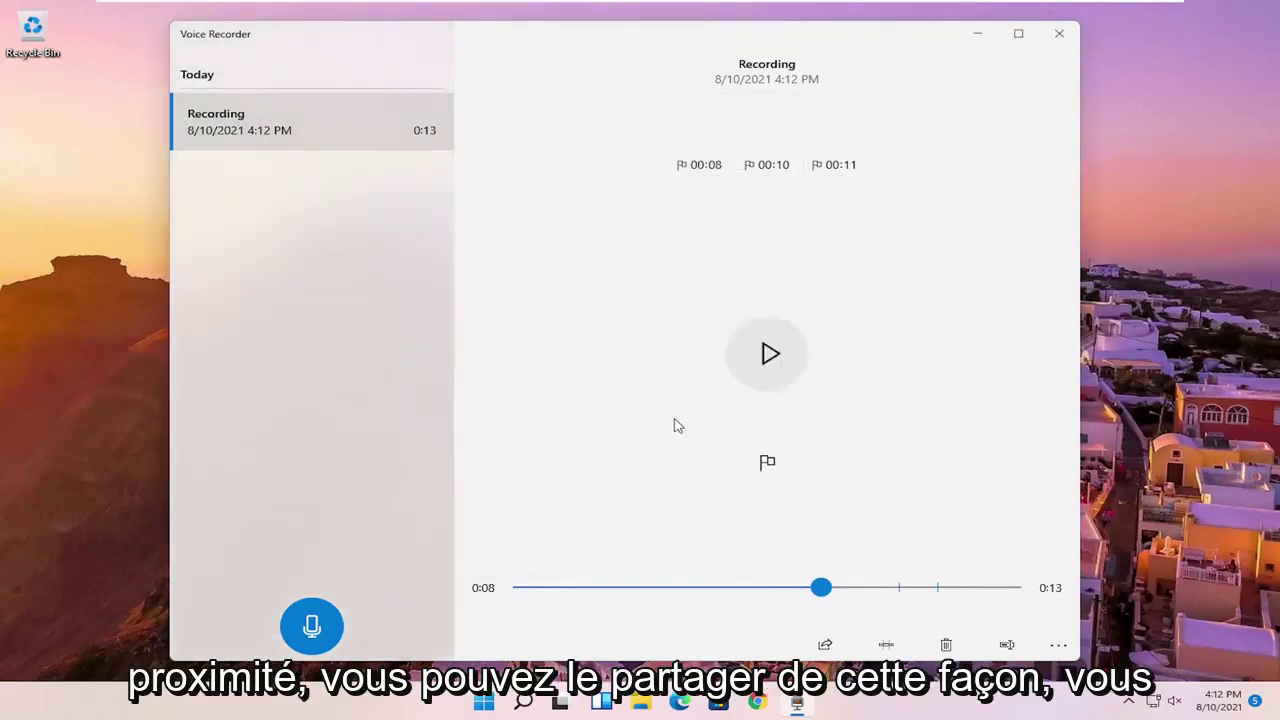
click(888, 646)
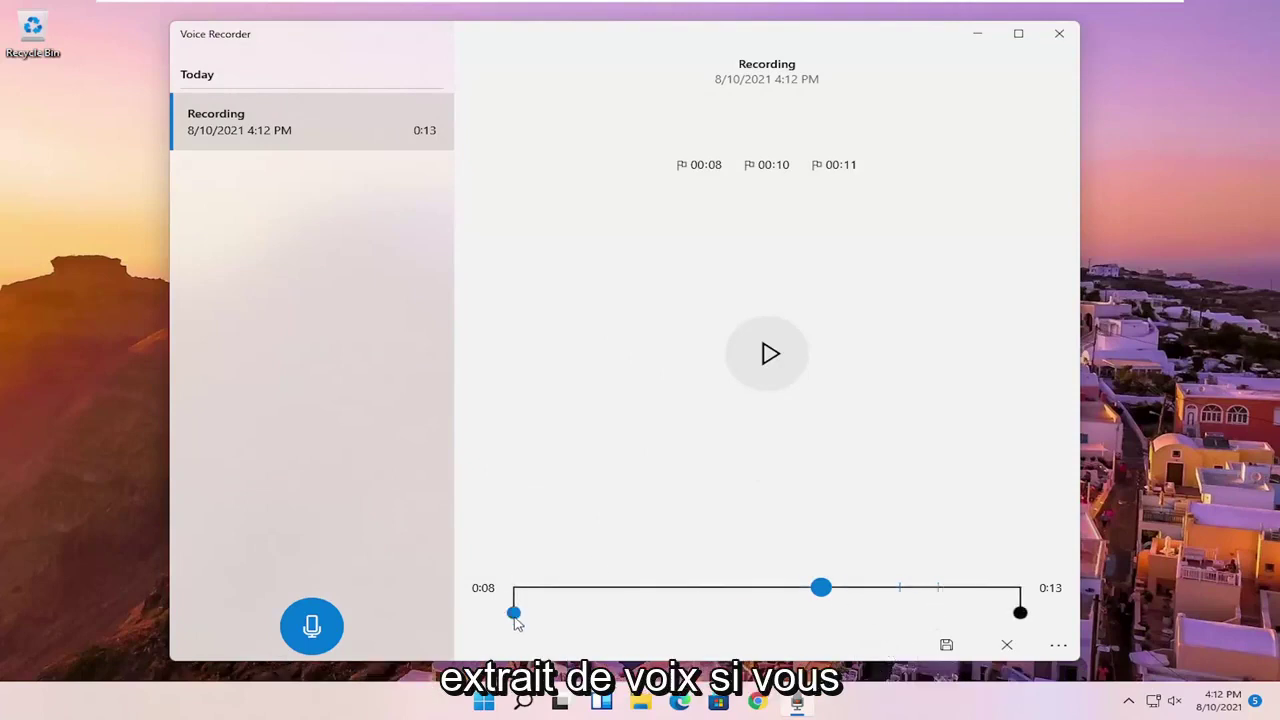
mouse_move(514, 613)
mouse_down()
mouse_move(545, 615)
mouse_move(512, 614)
mouse_up()
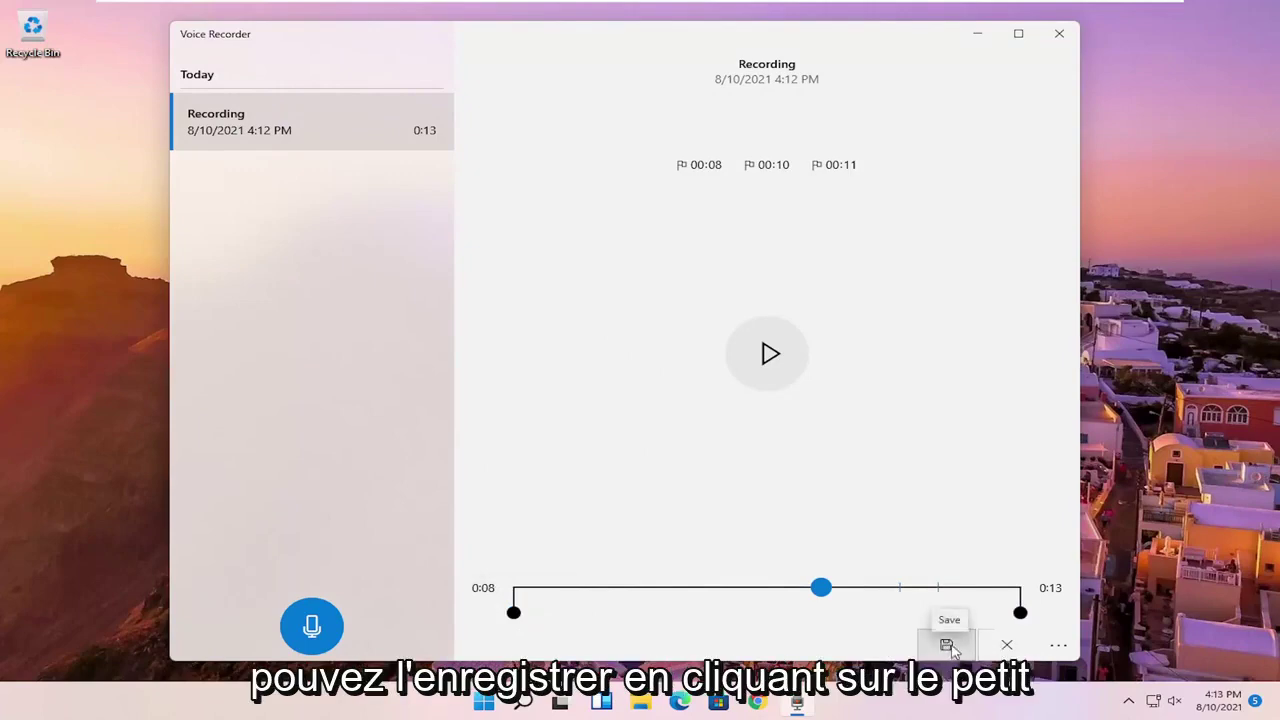
click(1006, 645)
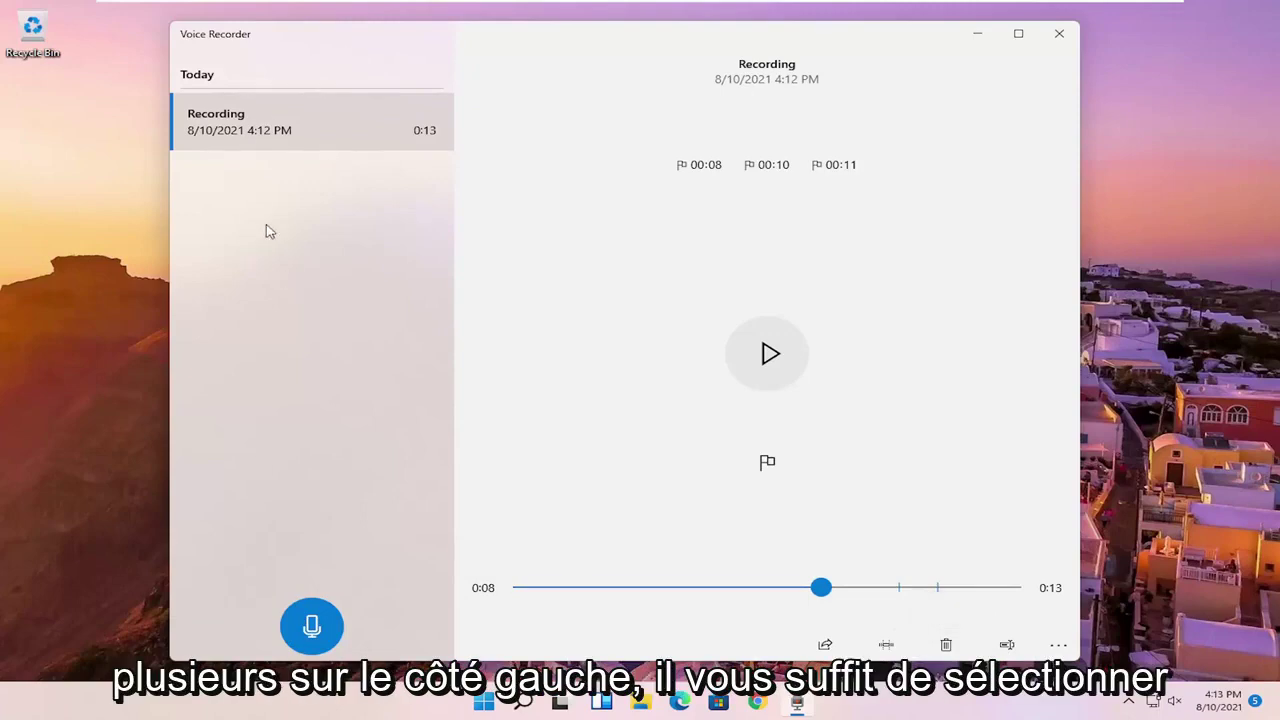
Select the recording in the list and rename it "What The Clip Is".
click(300, 120)
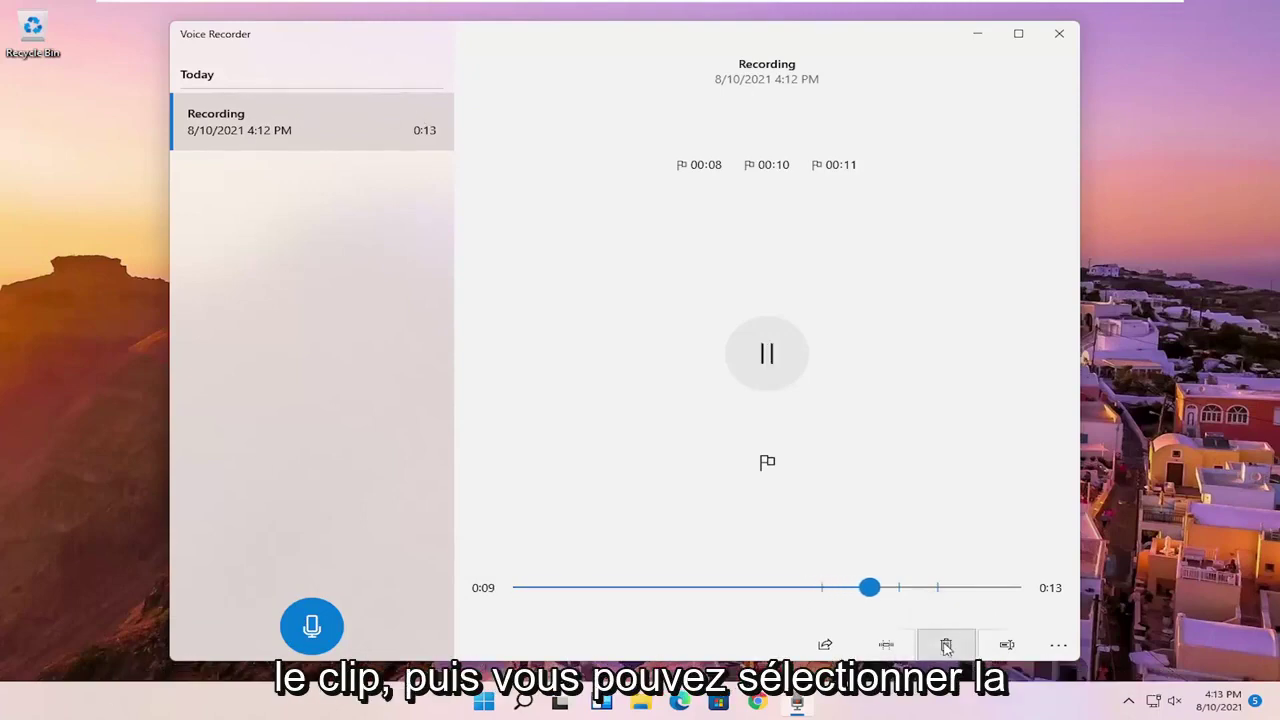
click(1024, 648)
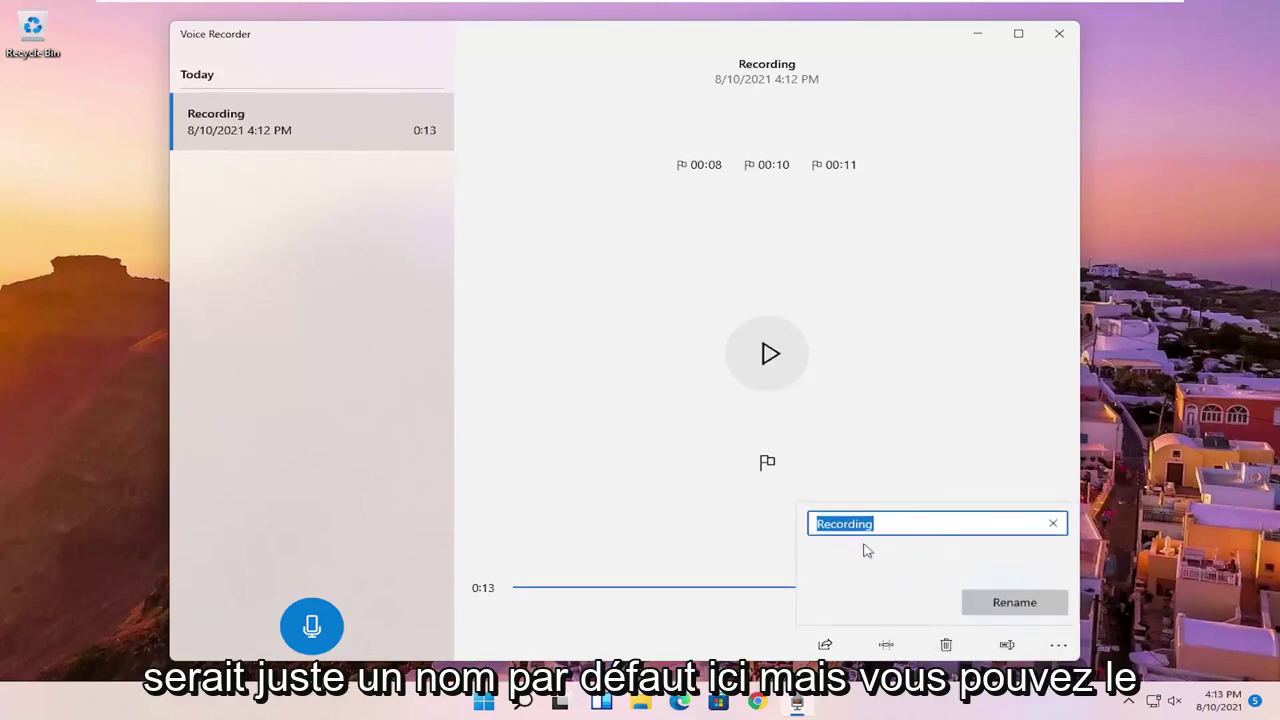
key(BackSpace)
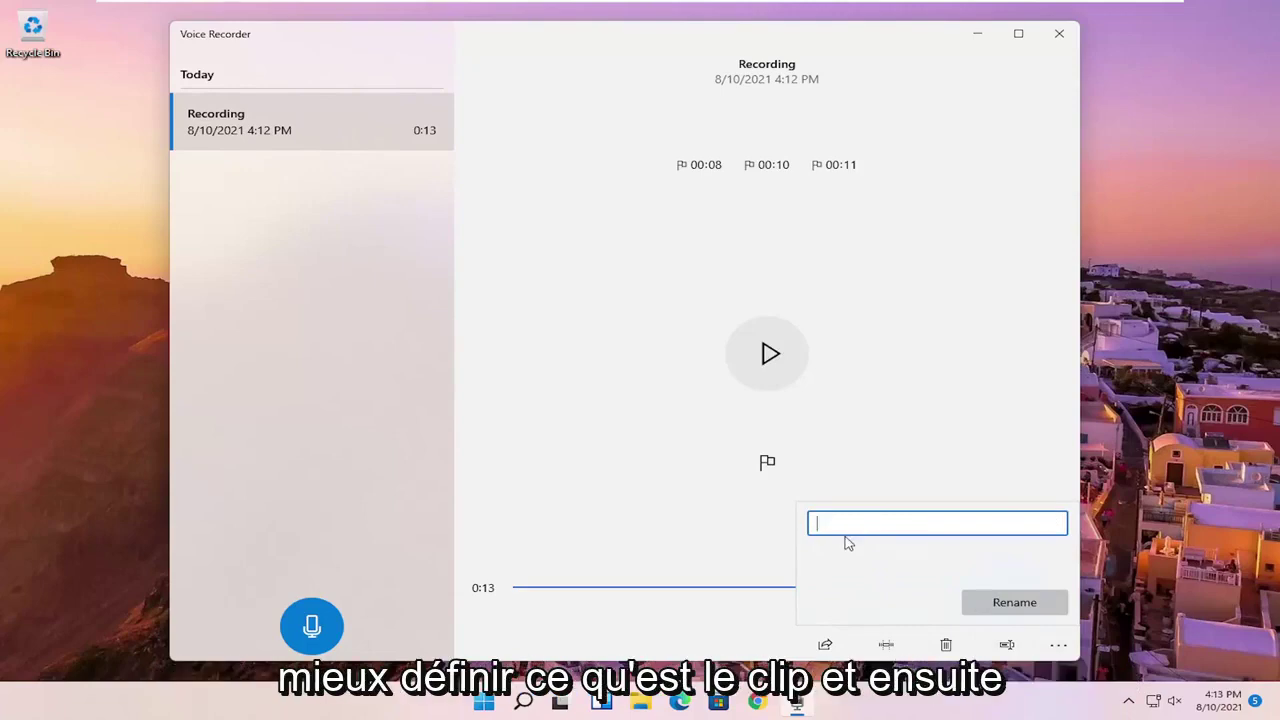
text(What The Clip Is)
click(1014, 602)
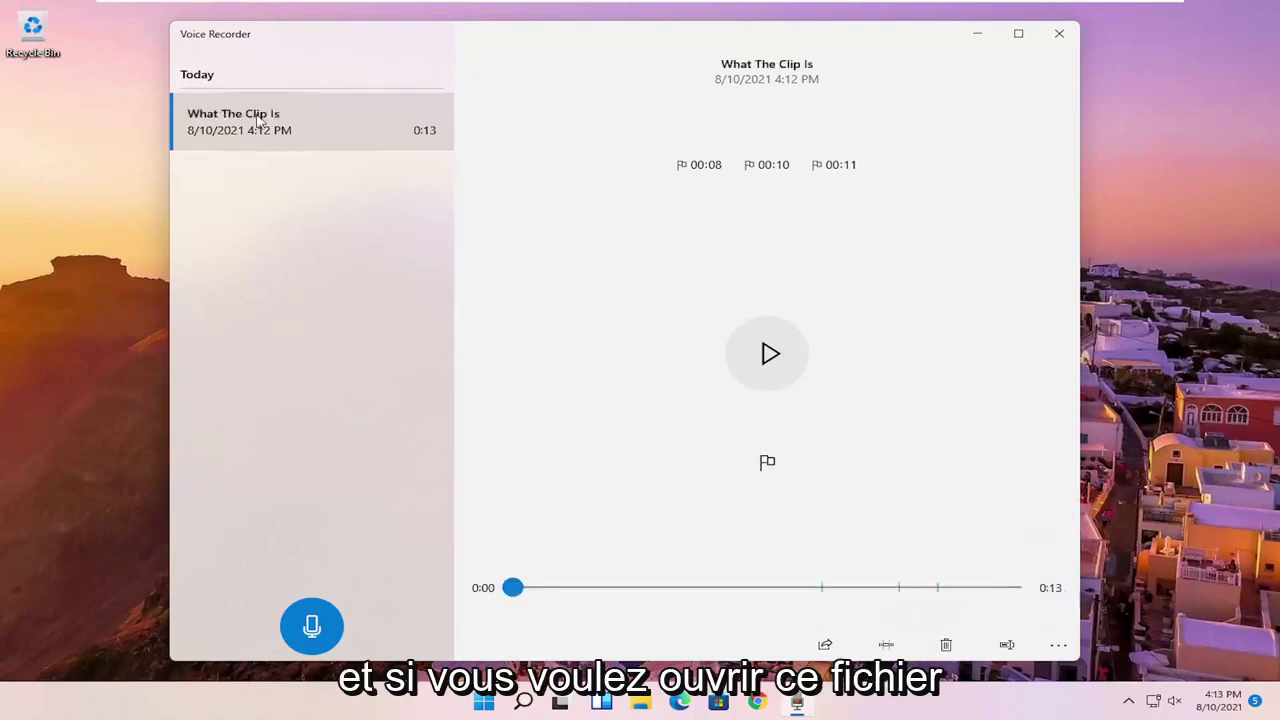
Open the file location of the "What The Clip Is" recording and select the sound file there.
click(1059, 645)
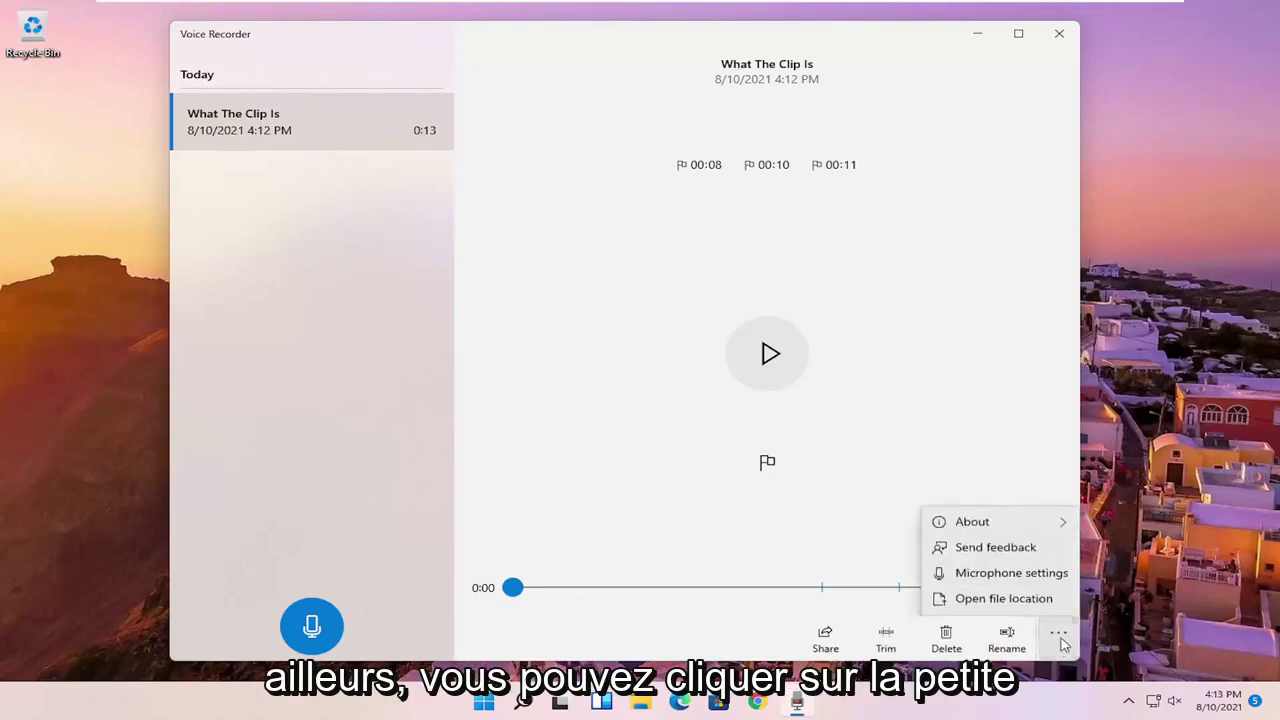
click(1060, 645)
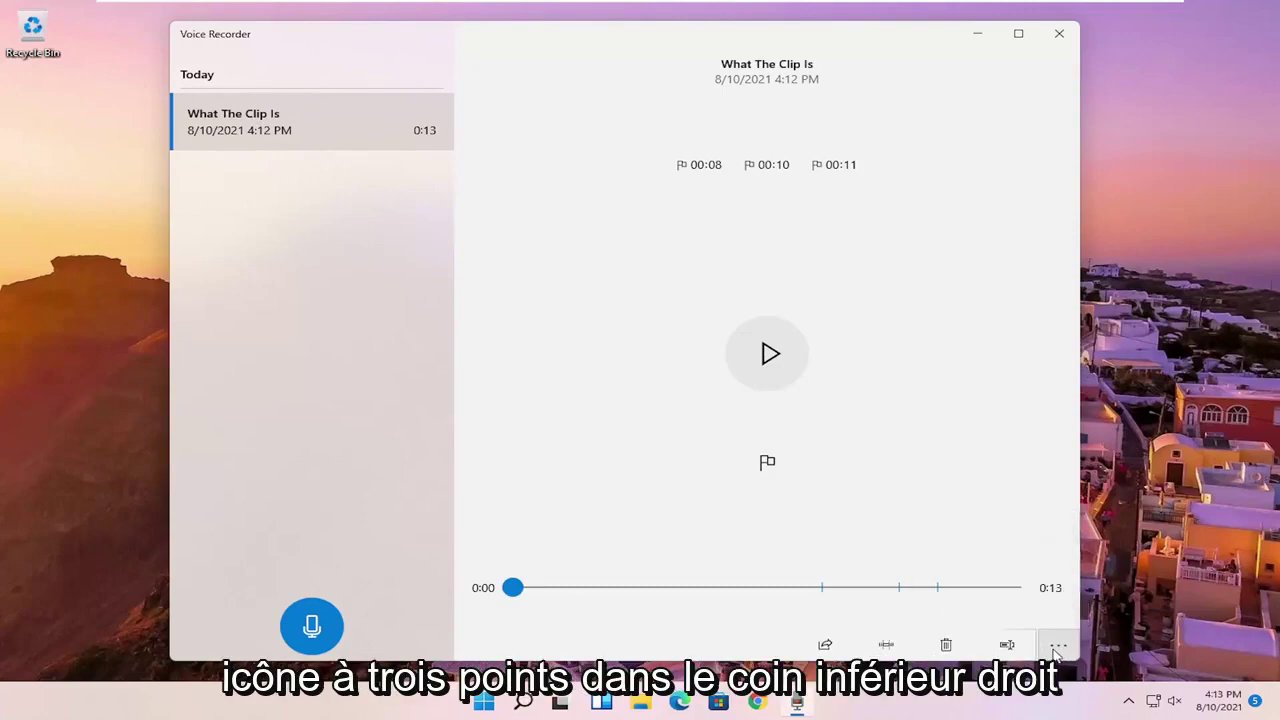
click(1060, 647)
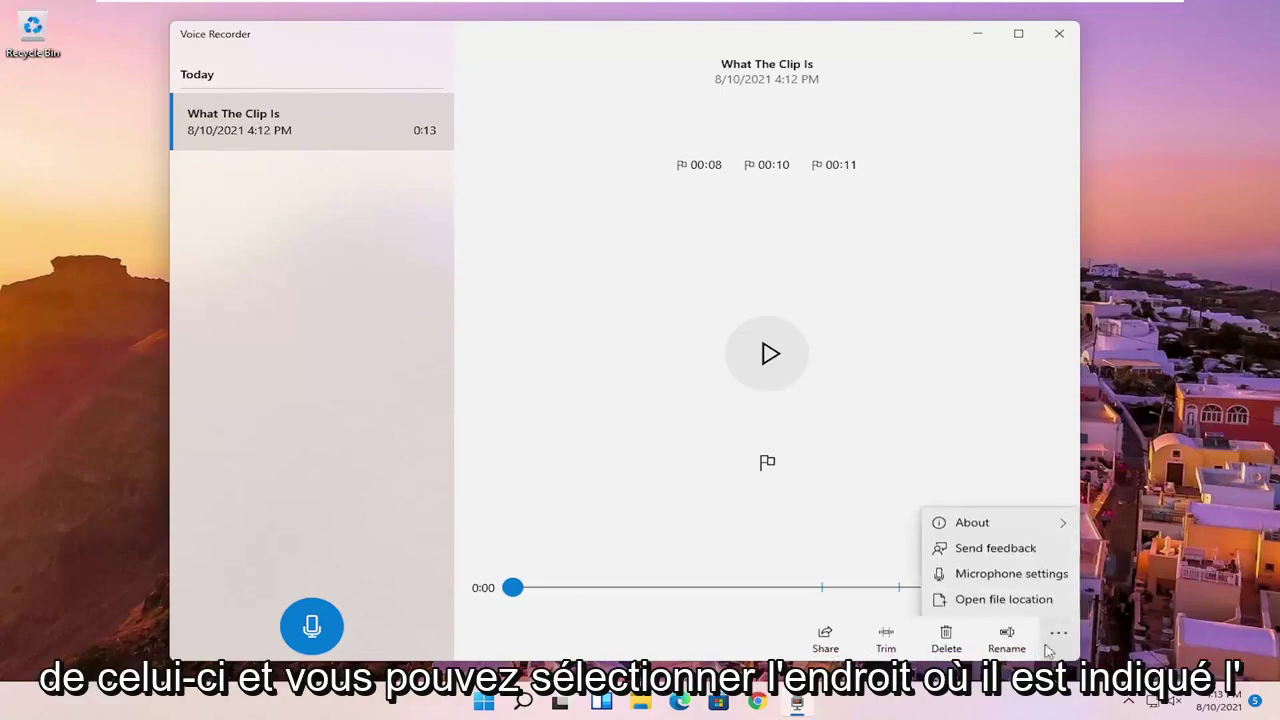
click(1004, 599)
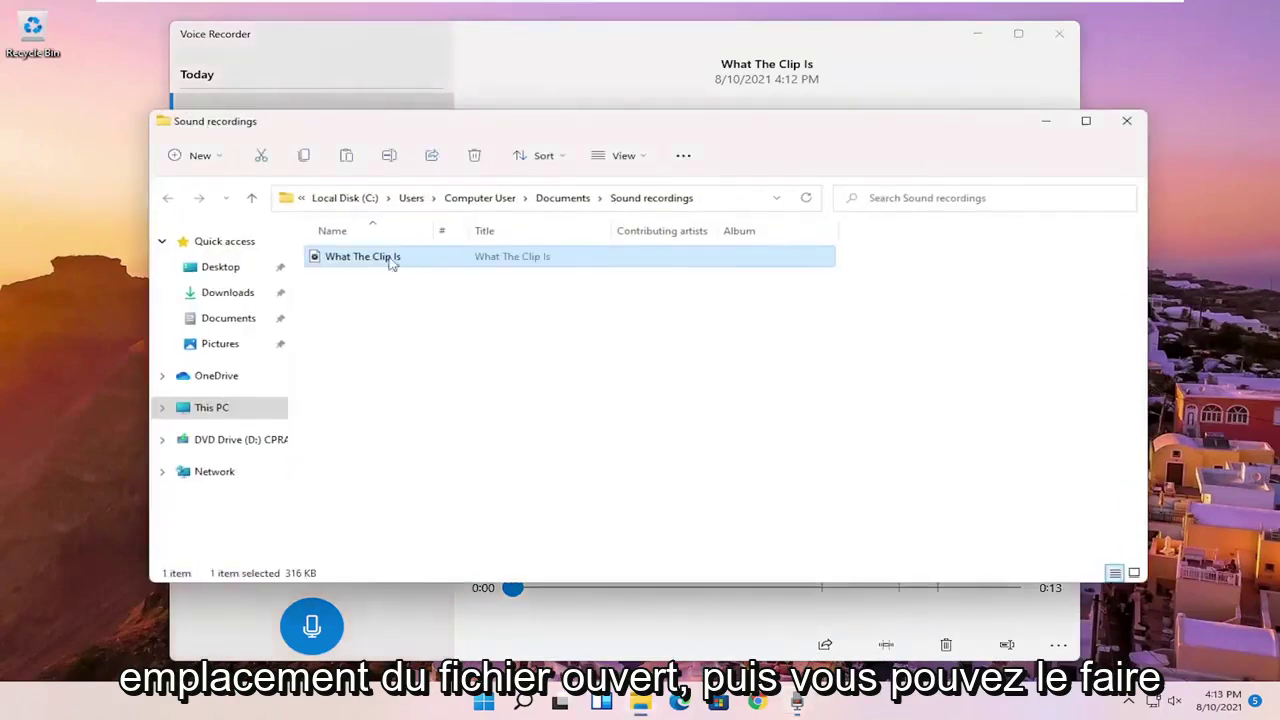
drag(356, 256, 392, 260)
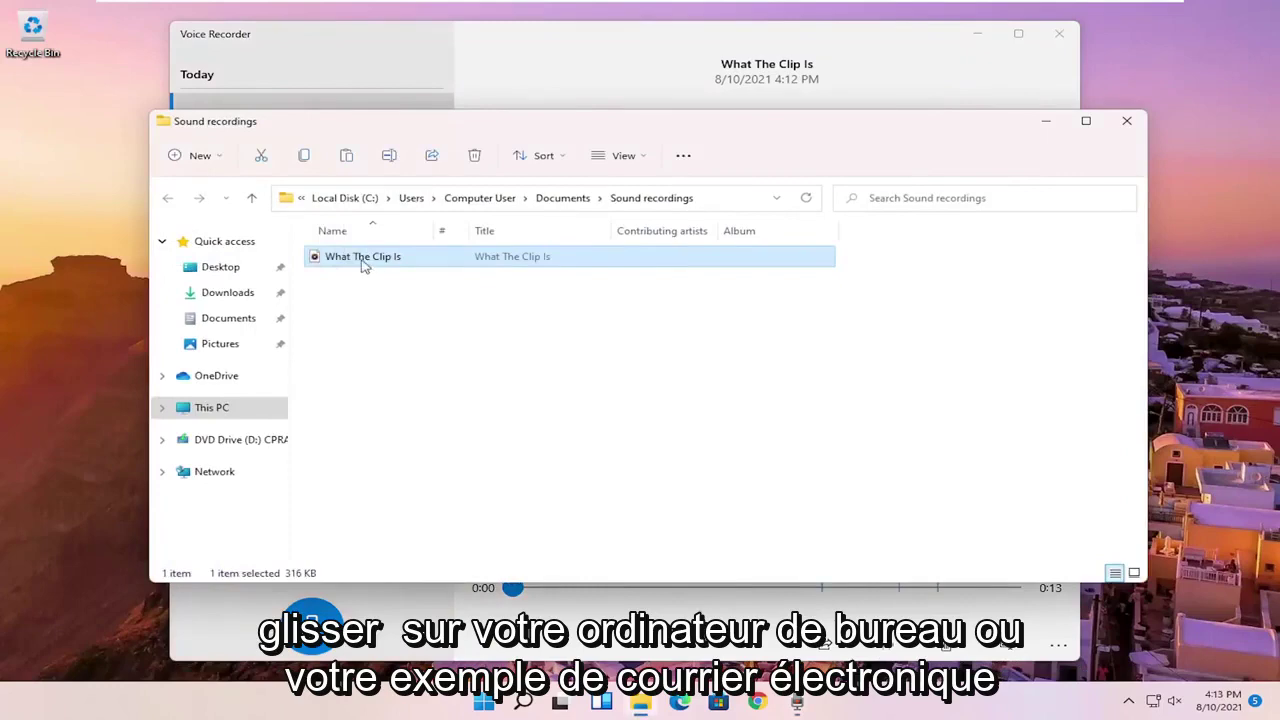
Check the file type in the sound file's properties, and close the properties and the Sound recordings folder.
right_click(365, 262)
click(420, 413)
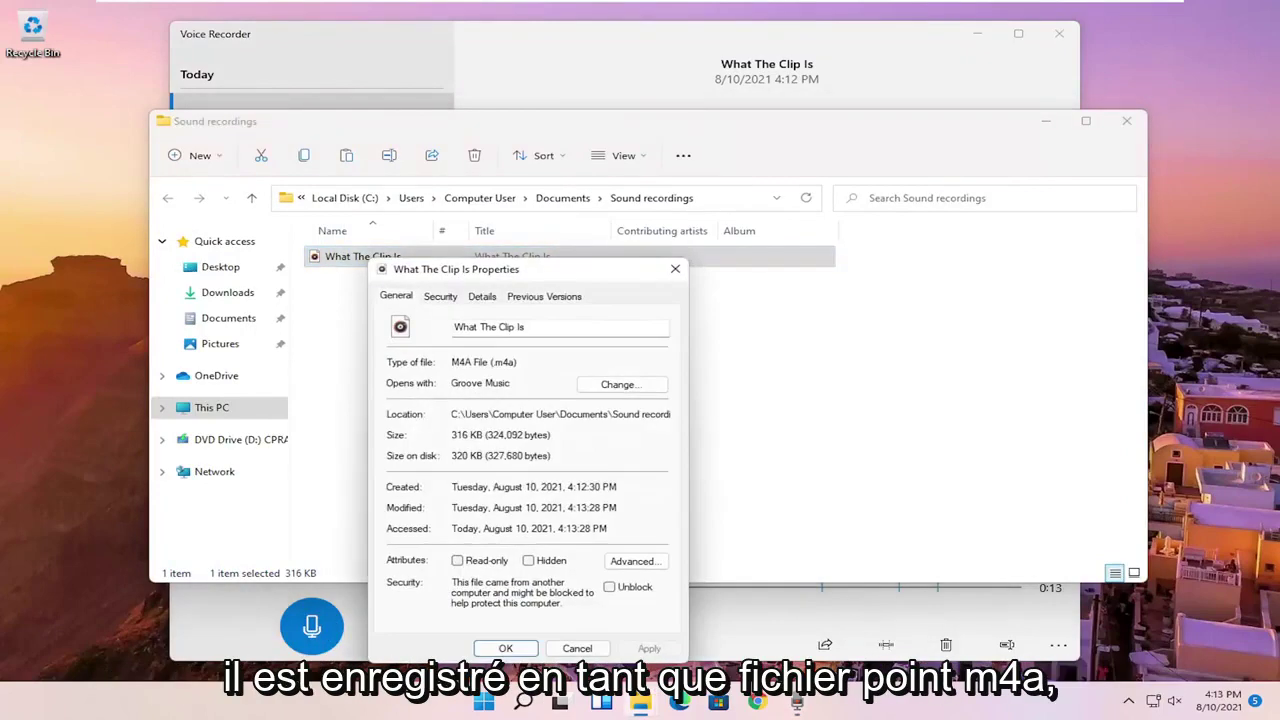
click(675, 269)
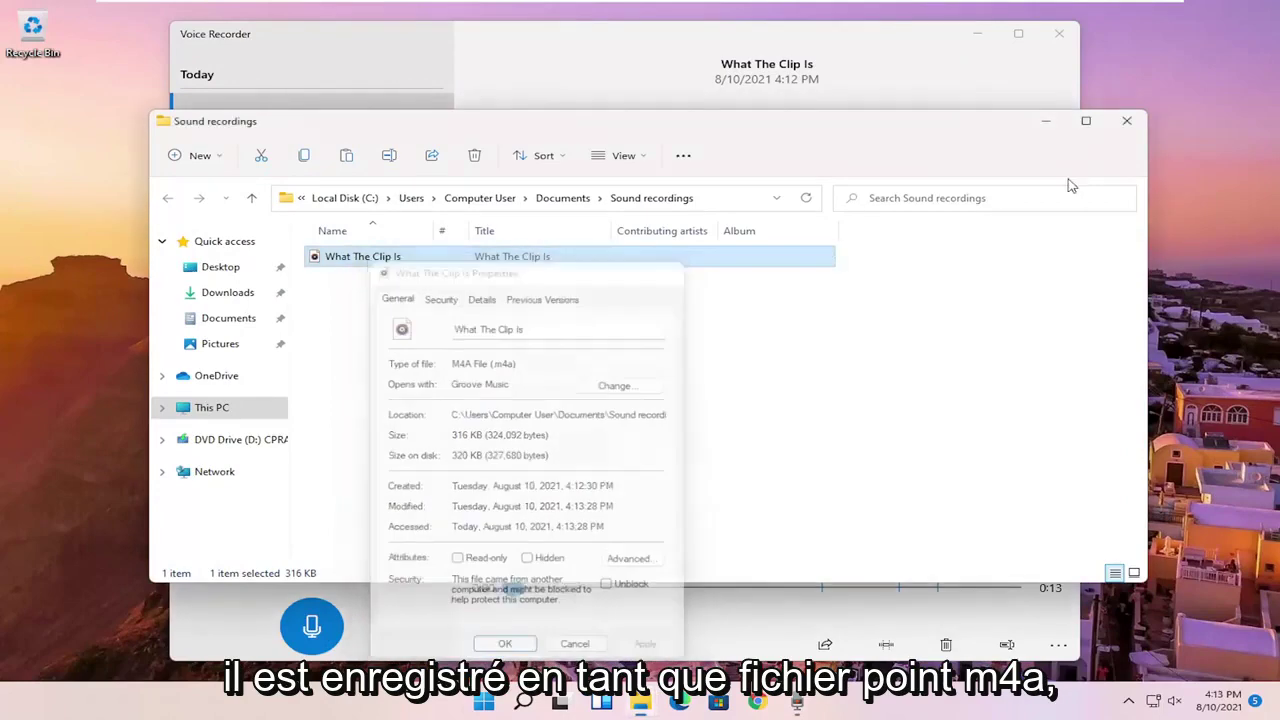
click(1126, 121)
Open the microphone settings from the recorder, check Voice Recorder's access in the list of allowed apps, and close the settings.
click(1058, 646)
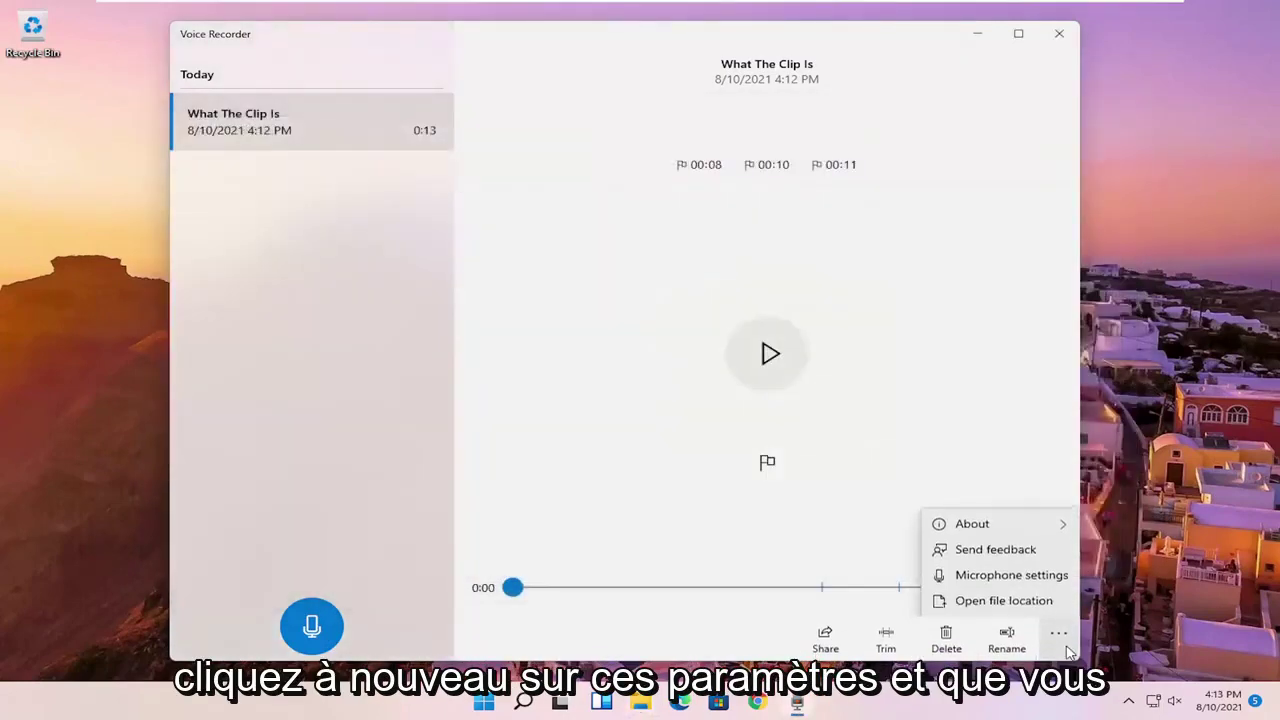
click(1024, 574)
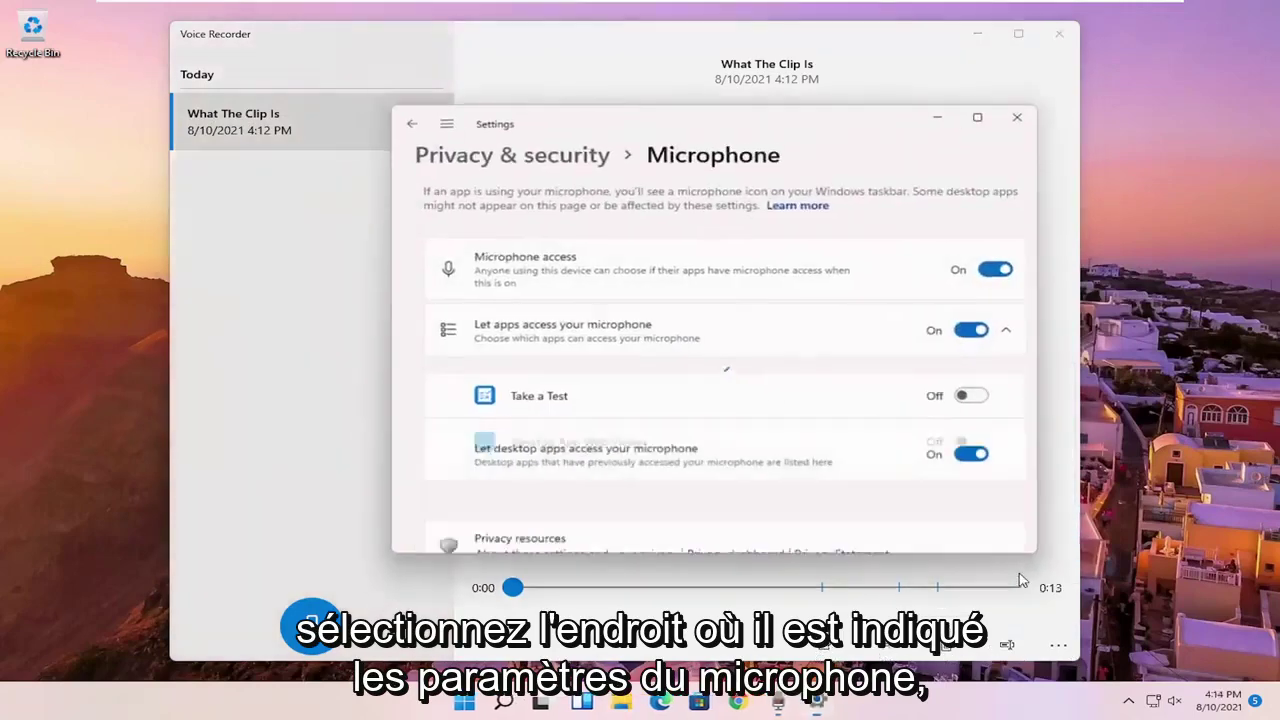
scroll(889, 300, down, 5)
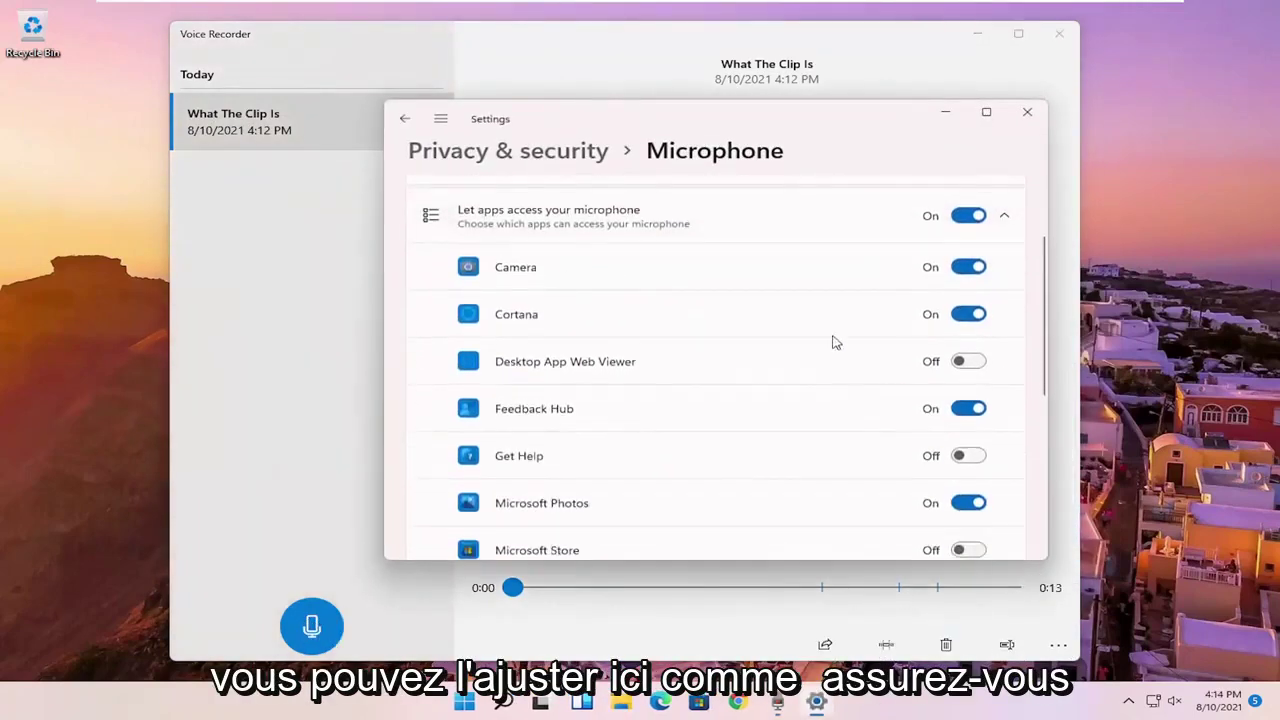
scroll(797, 363, down, 1)
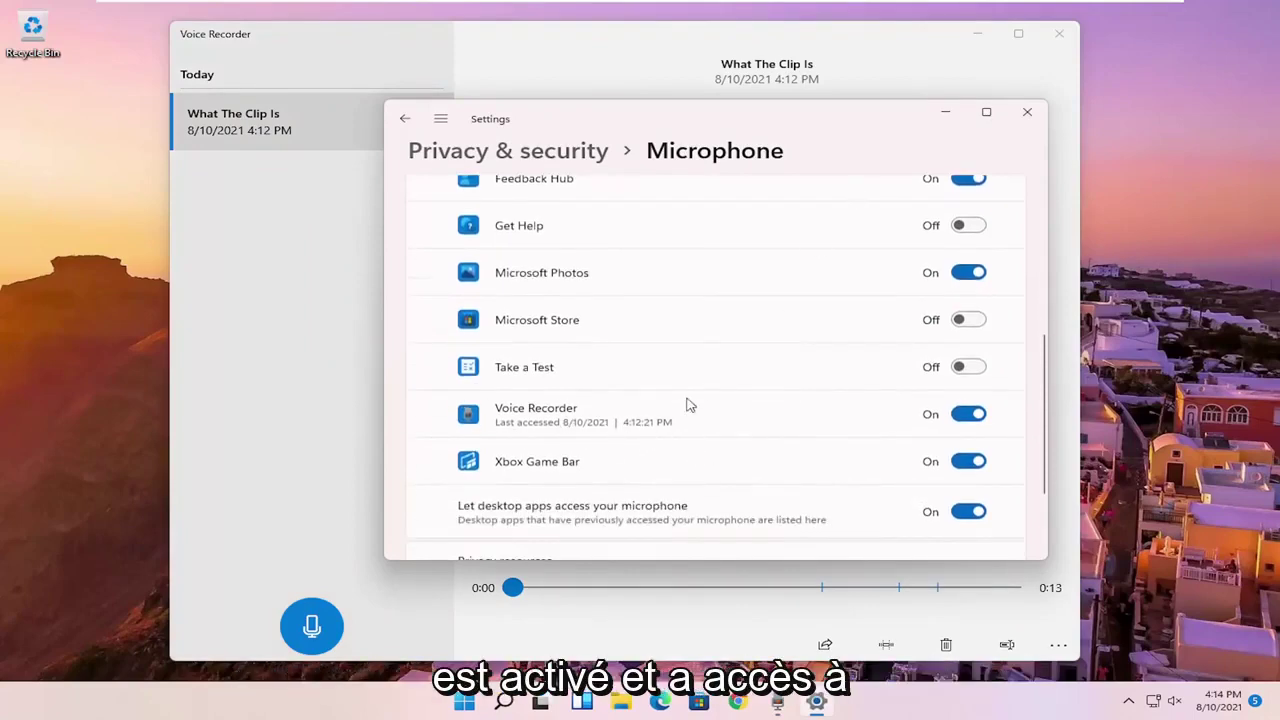
scroll(686, 409, down, 2)
click(1035, 117)
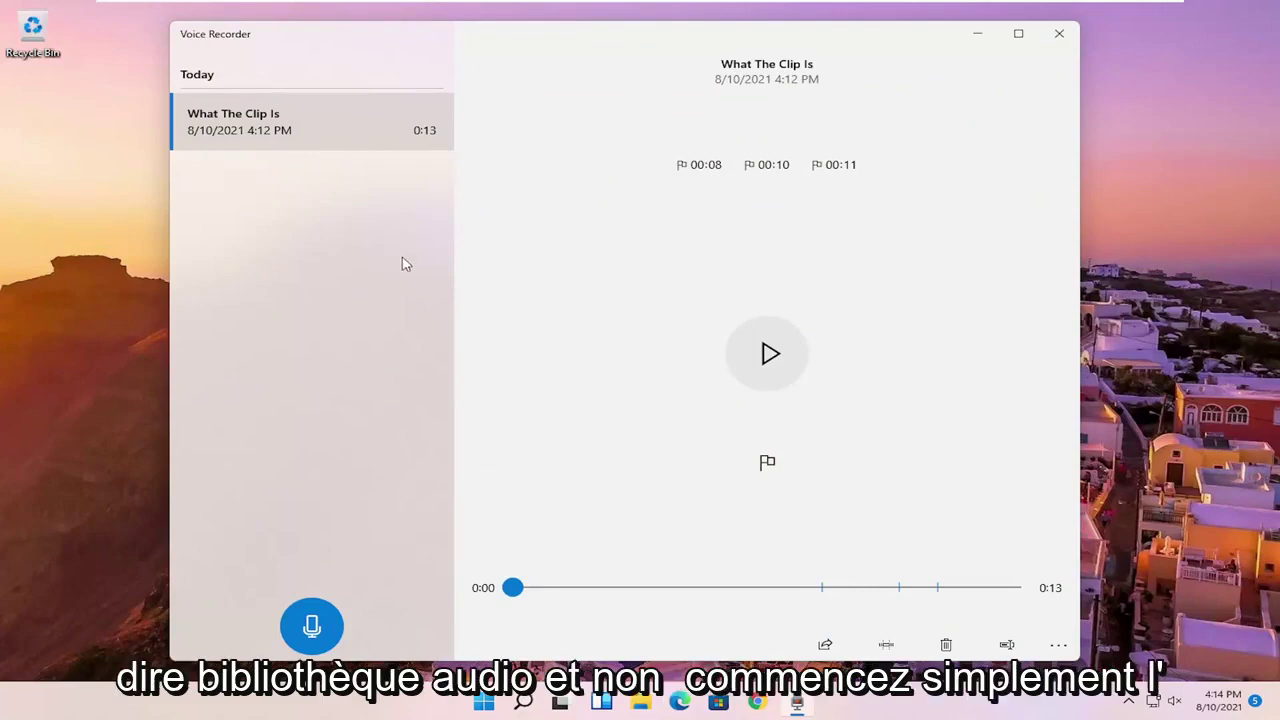
Close Voice Recorder and reopen it by searching Windows for "audio".
click(1059, 33)
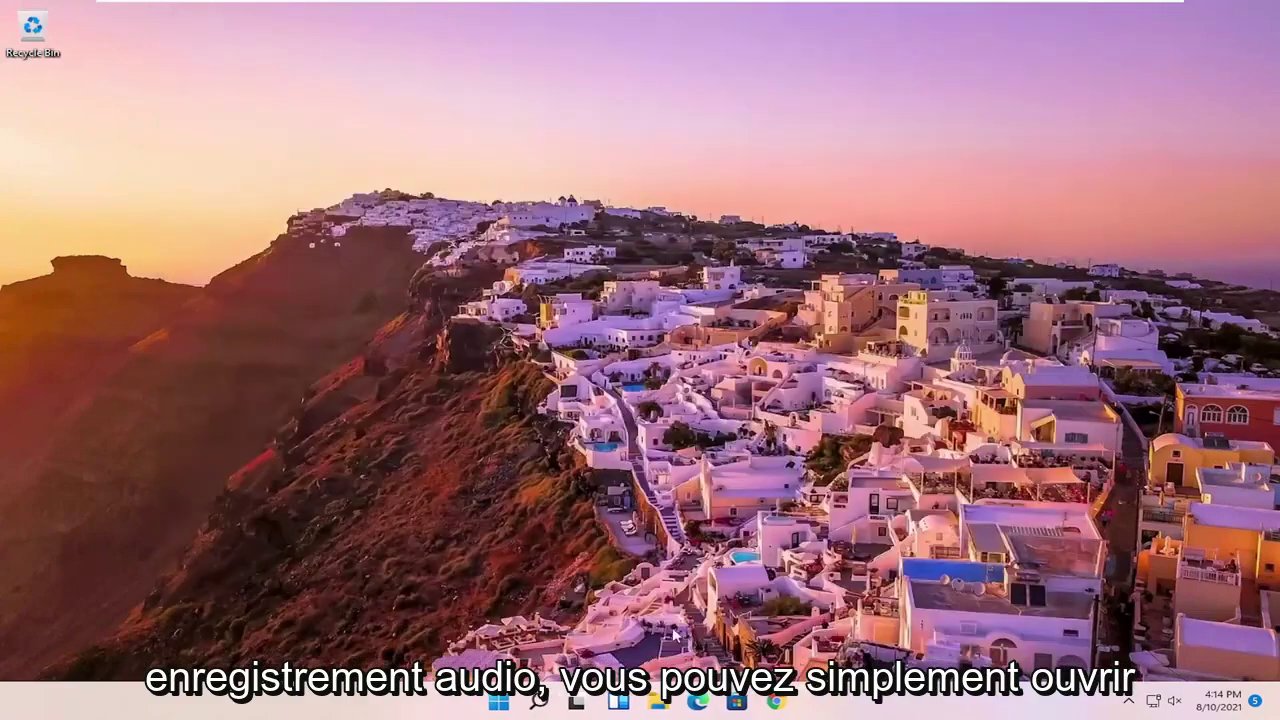
click(543, 703)
text(audio)
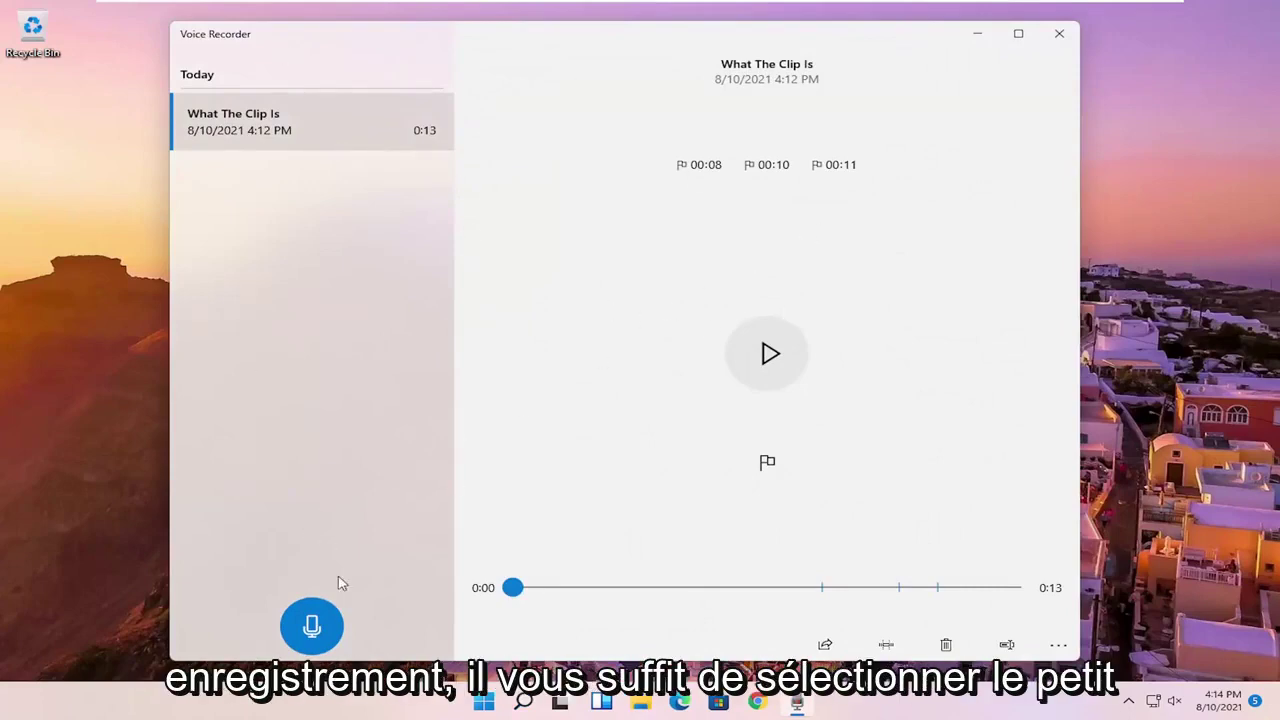
Record a new clip about 2 seconds long, stop the recording, and close Voice Recorder.
click(316, 628)
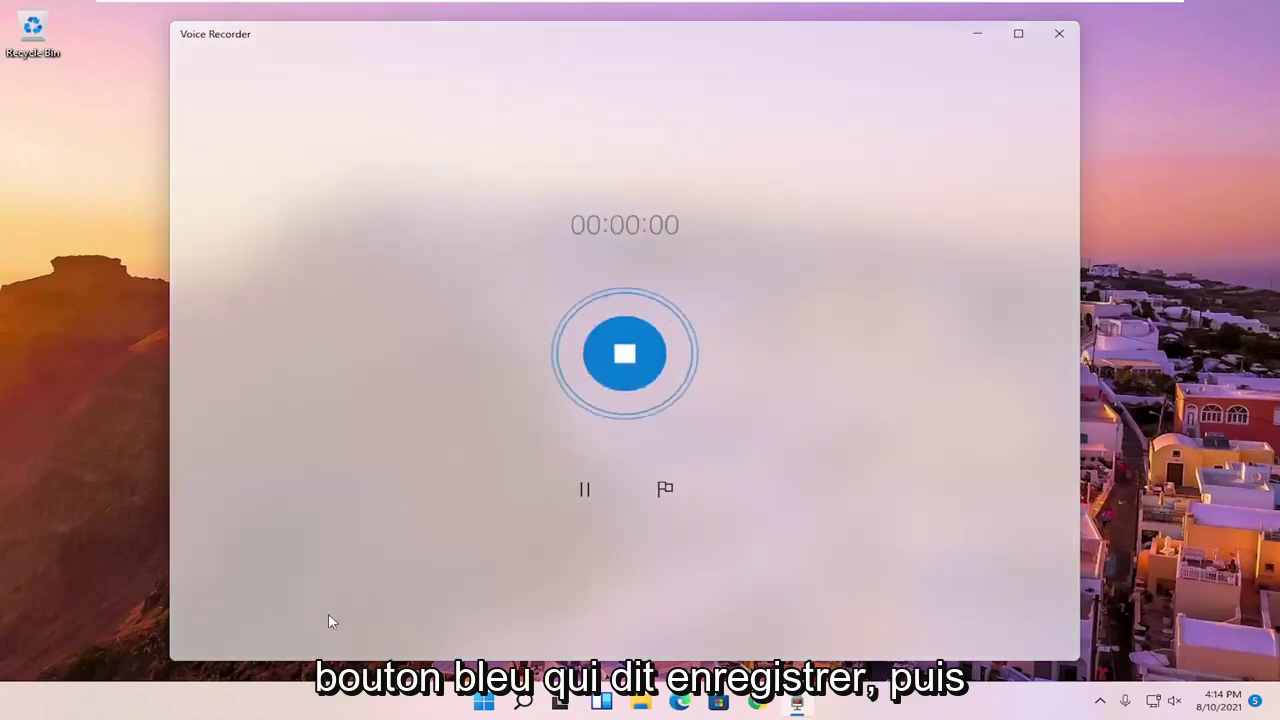
click(638, 340)
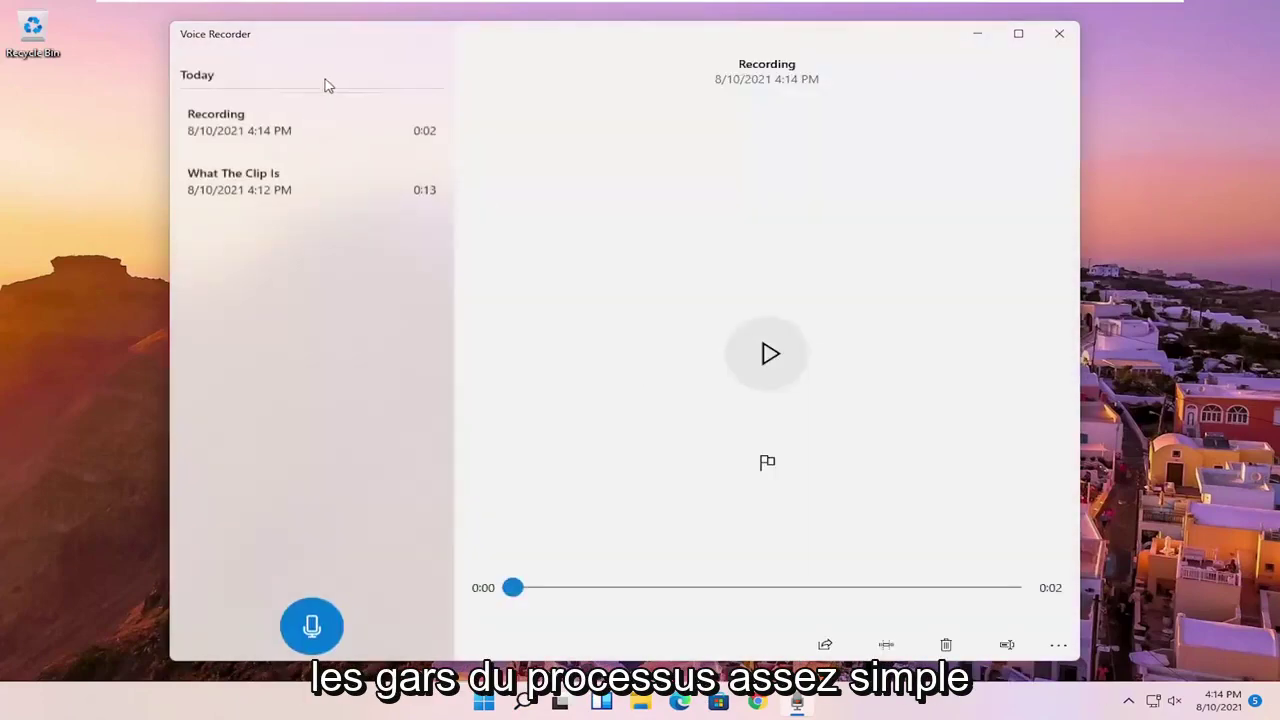
click(1059, 33)
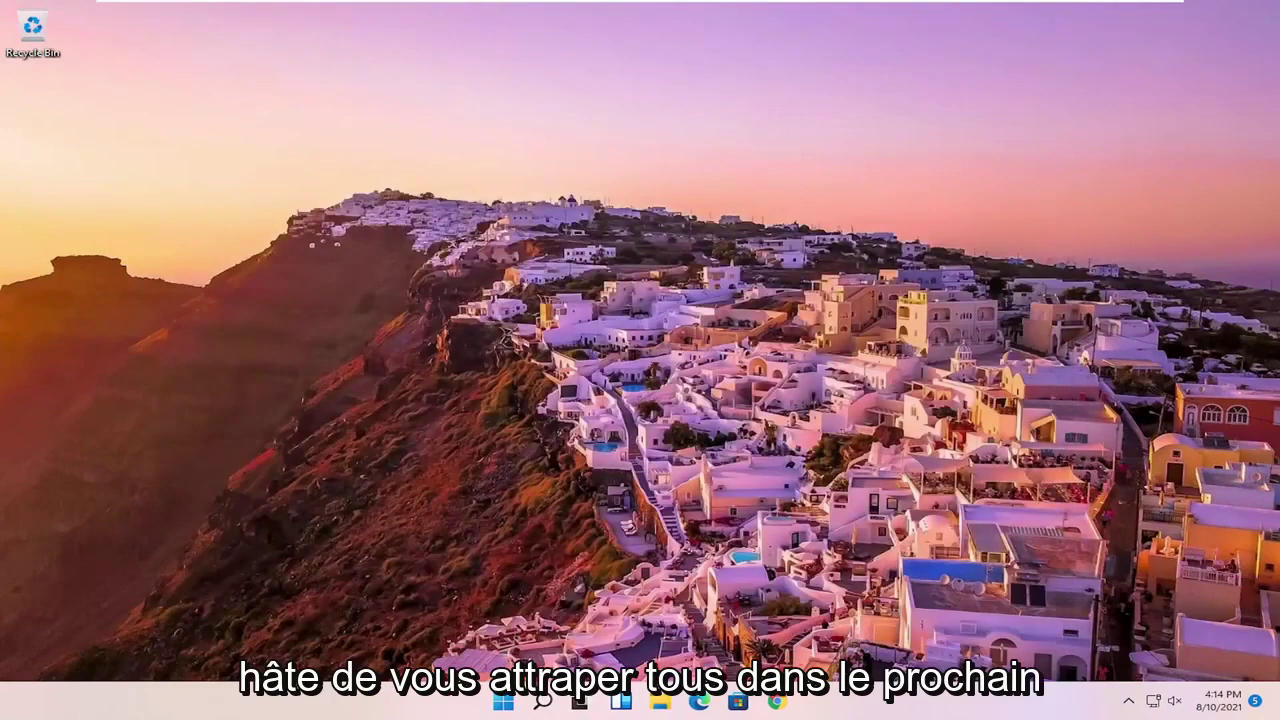